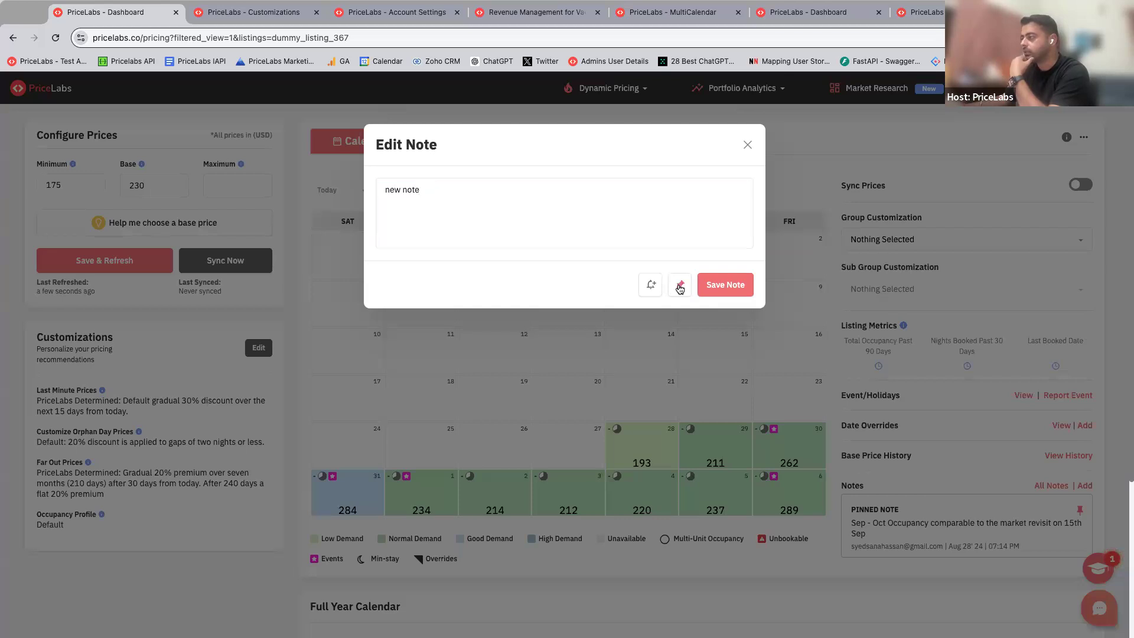
Step: Save the pinned note "new note" and write a second listing note reading "new note 2"
{"action": "left_click", "coordinate": [725, 285]}
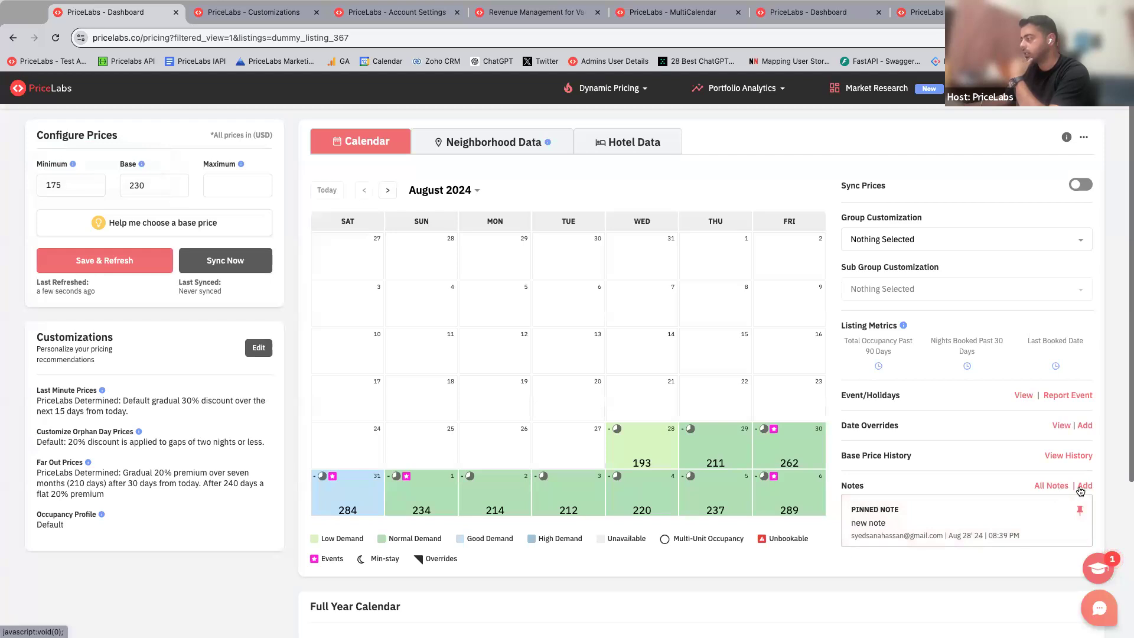
{"action": "left_click", "coordinate": [1084, 485]}
{"action": "left_click", "coordinate": [539, 230]}
{"action": "type", "text": "new note 2"}
Step: Set a reminder for 2024-09-11 on the second note and save the note
{"action": "left_click", "coordinate": [651, 286]}
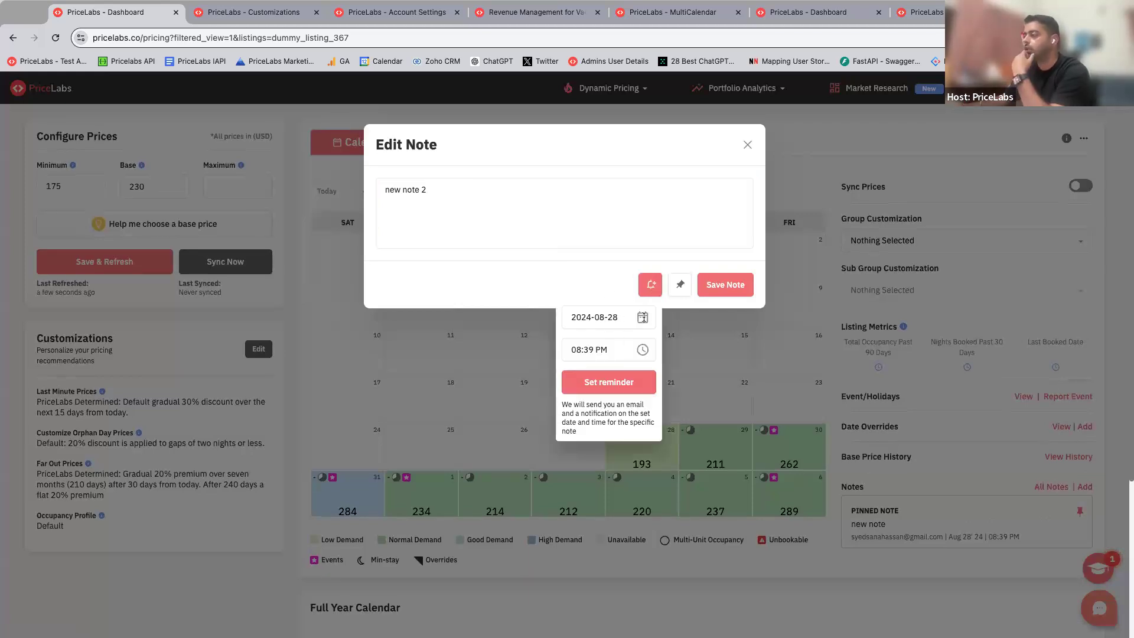
{"action": "left_click", "coordinate": [605, 323]}
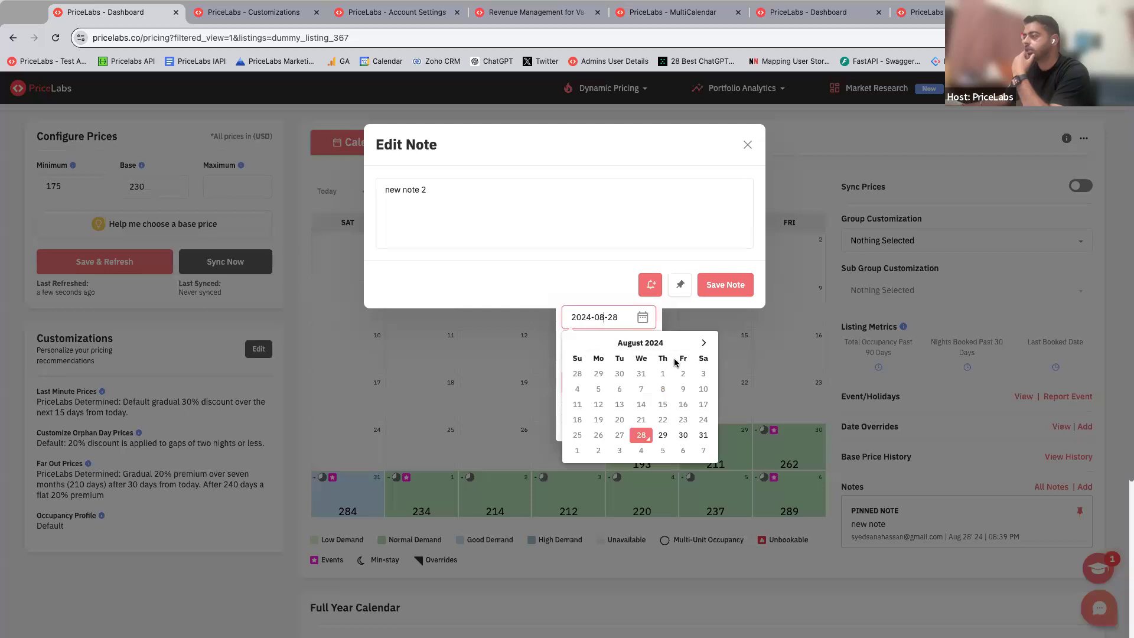
{"action": "left_click", "coordinate": [703, 343]}
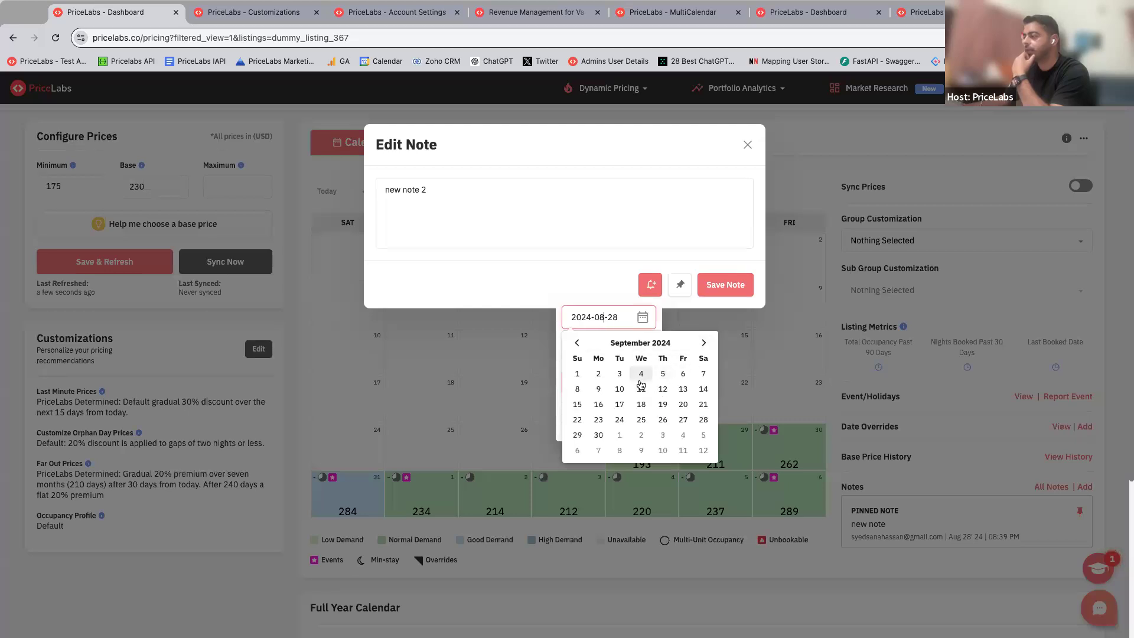
{"action": "left_click", "coordinate": [640, 389]}
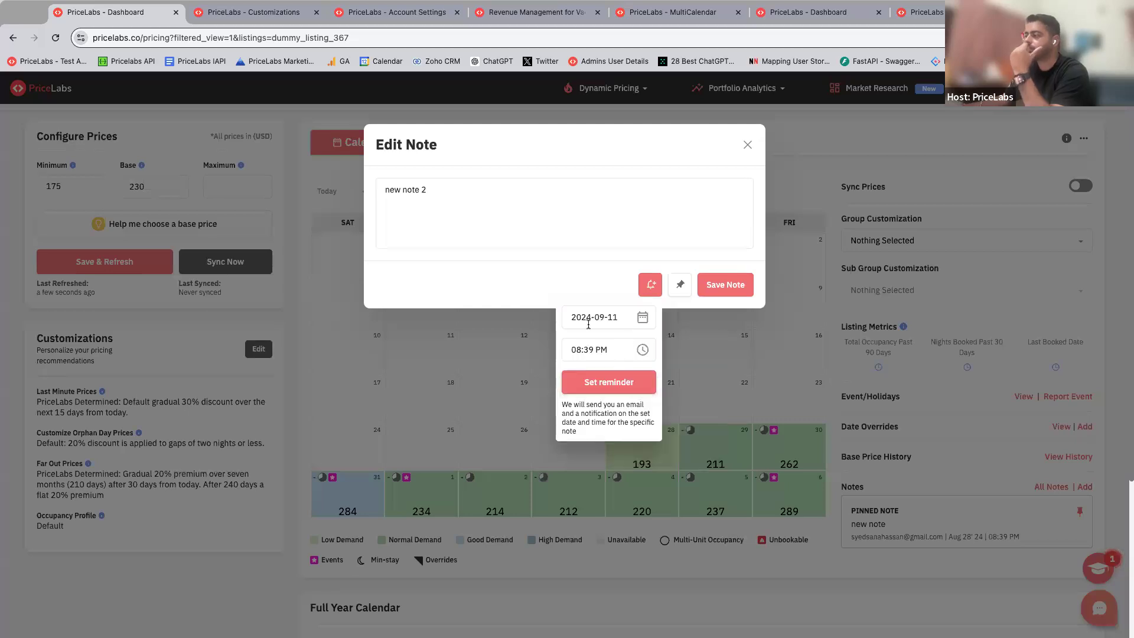
{"action": "left_click", "coordinate": [595, 382]}
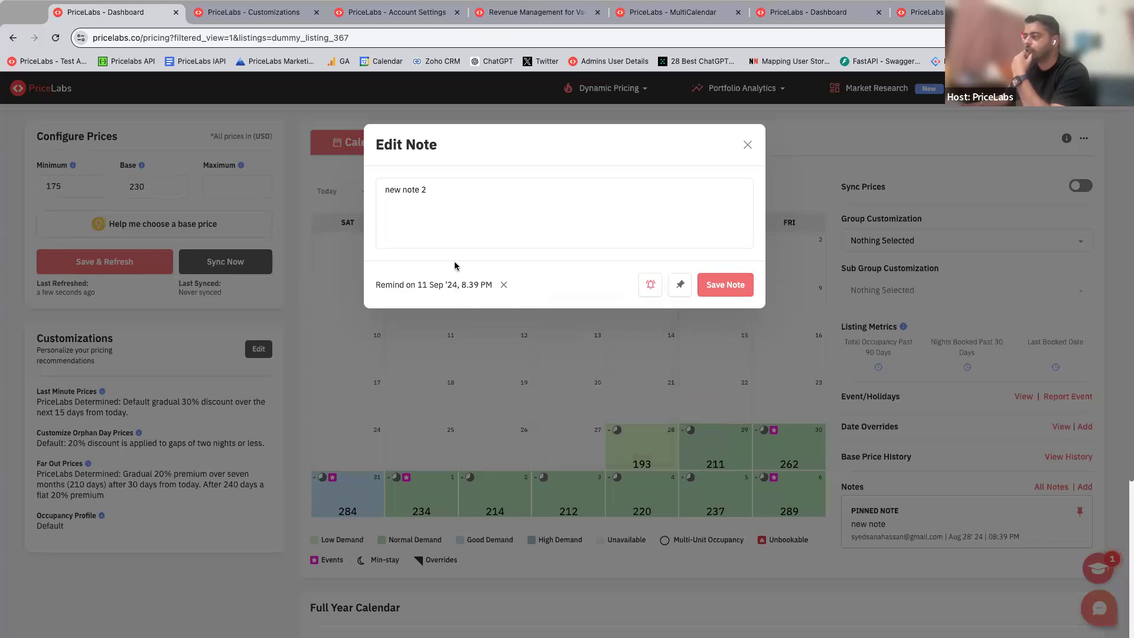
{"action": "left_click", "coordinate": [721, 285]}
Step: Review the listing's pinned and recent notes and check the notifications for note reminders
{"action": "scroll", "coordinate": [896, 565], "scroll_direction": "down", "scroll_amount": 1}
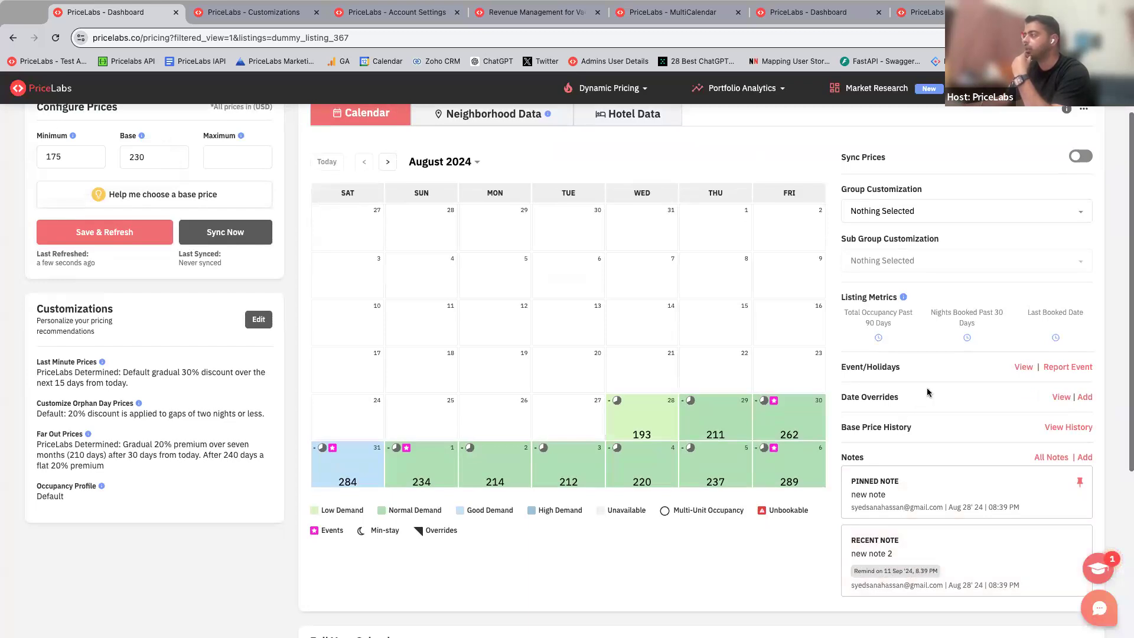
{"action": "scroll", "coordinate": [922, 392], "scroll_direction": "up", "scroll_amount": 1}
{"action": "scroll", "coordinate": [916, 203], "scroll_direction": "down", "scroll_amount": 1}
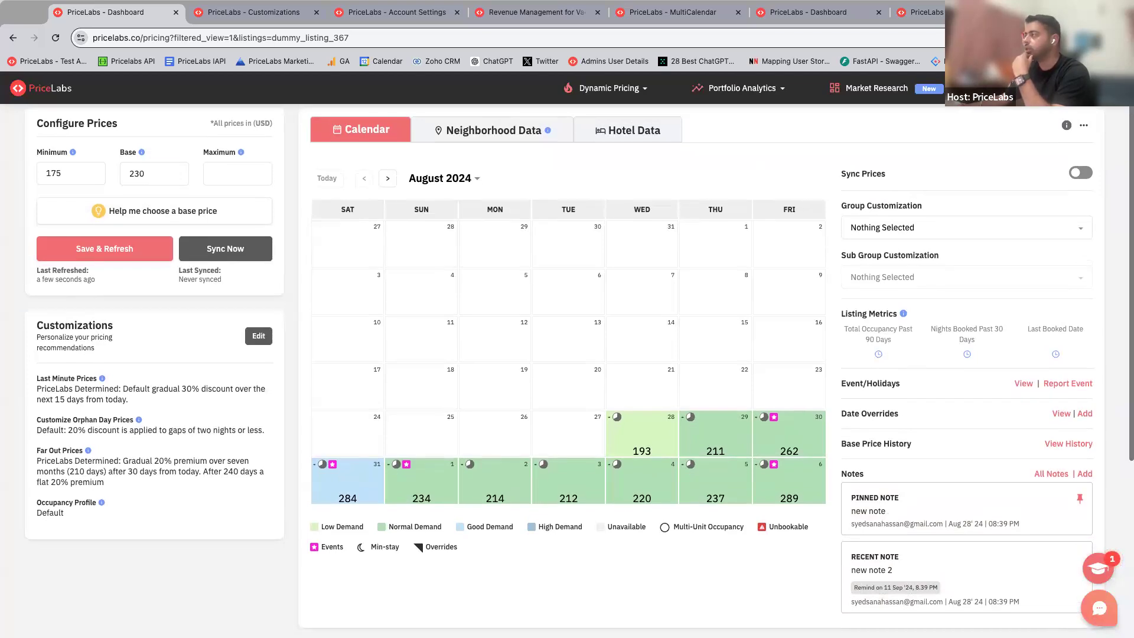
{"action": "left_click", "coordinate": [1000, 88]}
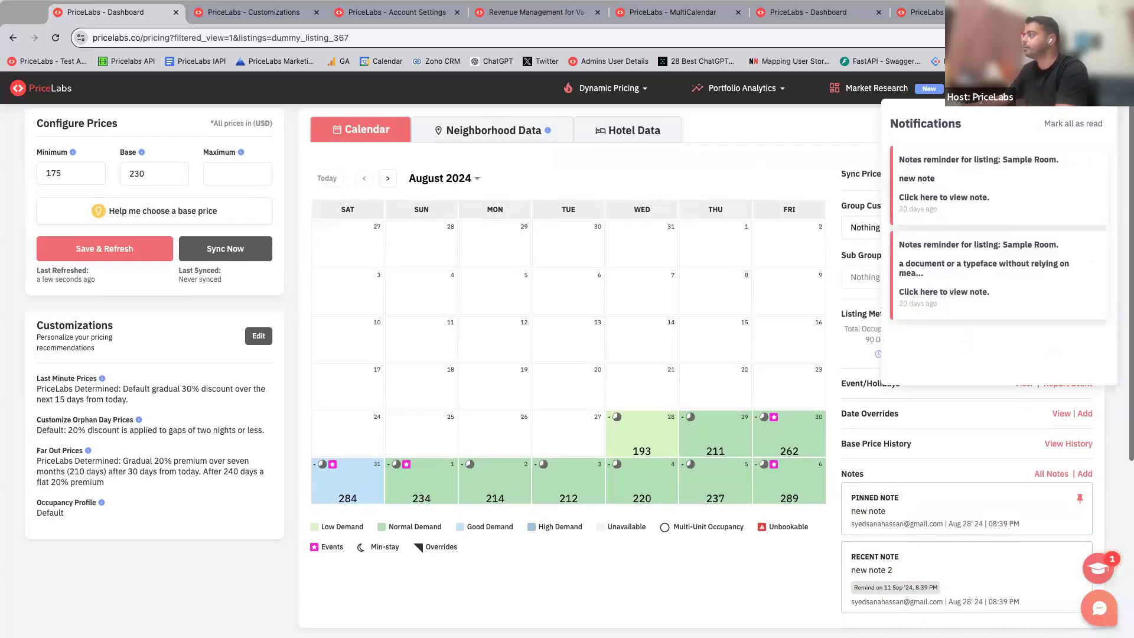
{"action": "left_click", "coordinate": [999, 88]}
{"action": "left_click", "coordinate": [999, 88]}
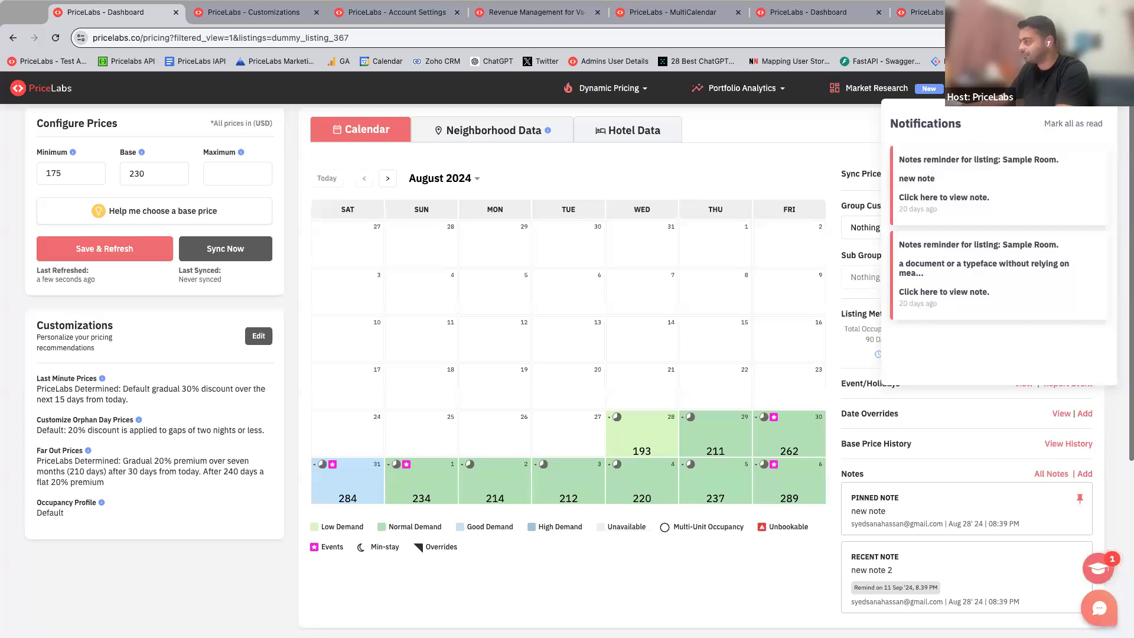
{"action": "left_click", "coordinate": [999, 88]}
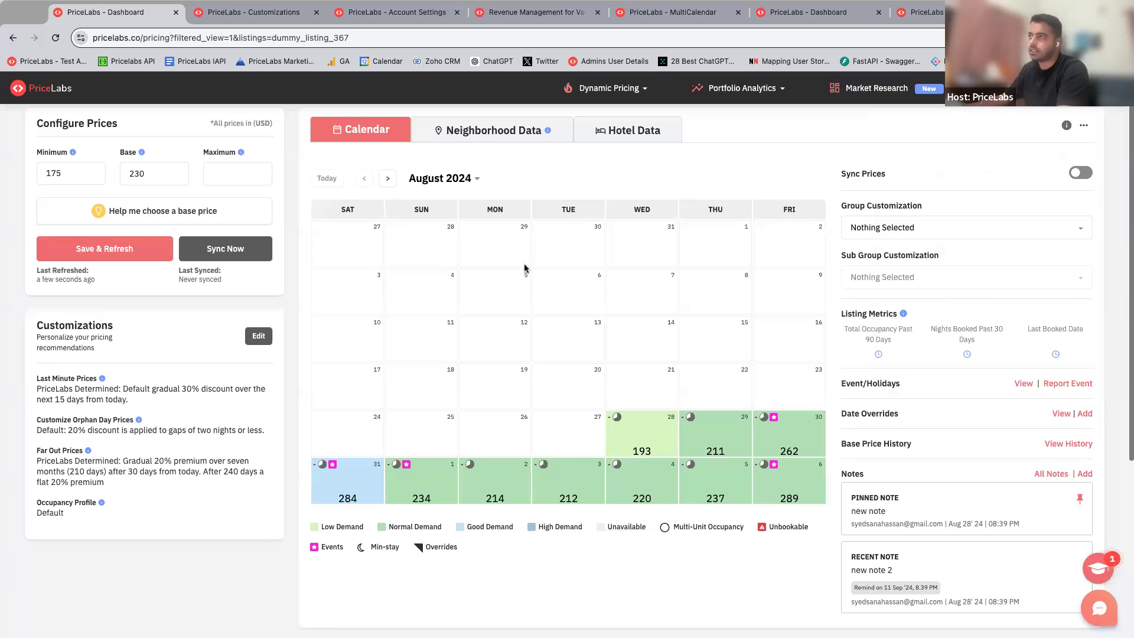
Step: Open the recent note of group 555 on the Customizations page, read its text and reminder, and close it
{"action": "left_click", "coordinate": [272, 14]}
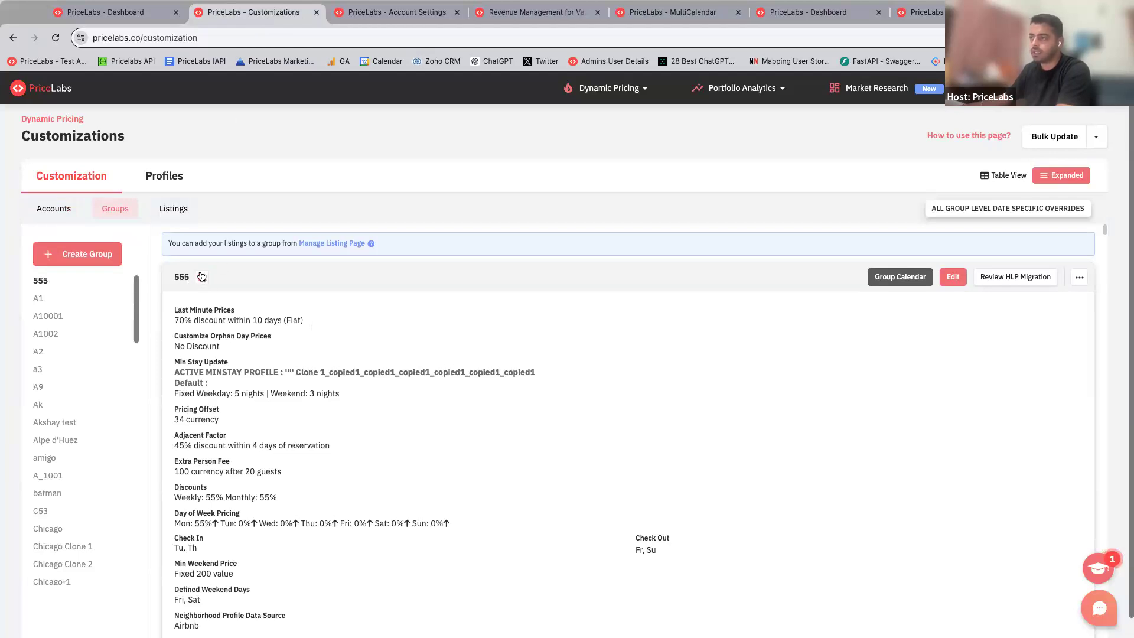
{"action": "left_click_drag", "start_coordinate": [174, 277], "coordinate": [187, 277]}
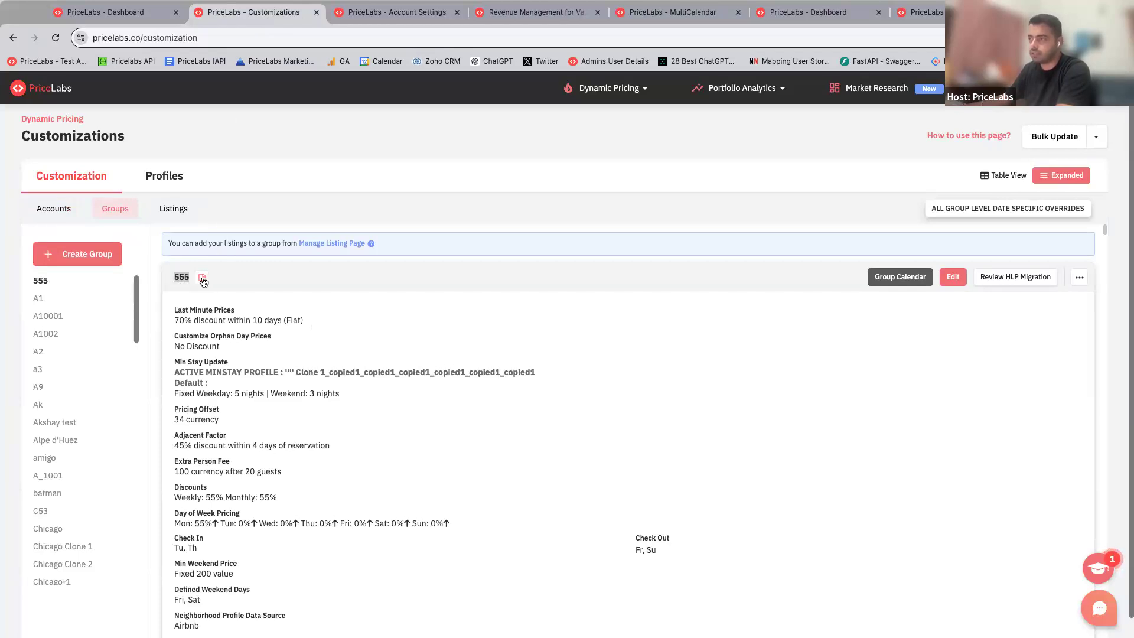
{"action": "left_click", "coordinate": [203, 278]}
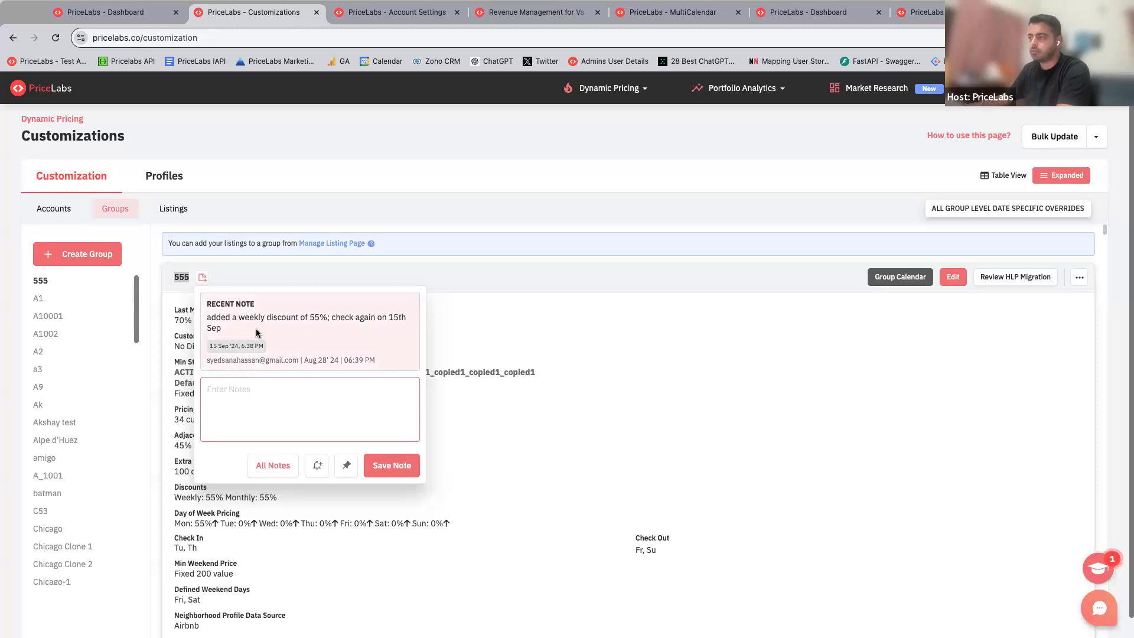
{"action": "left_click_drag", "start_coordinate": [332, 319], "coordinate": [353, 328]}
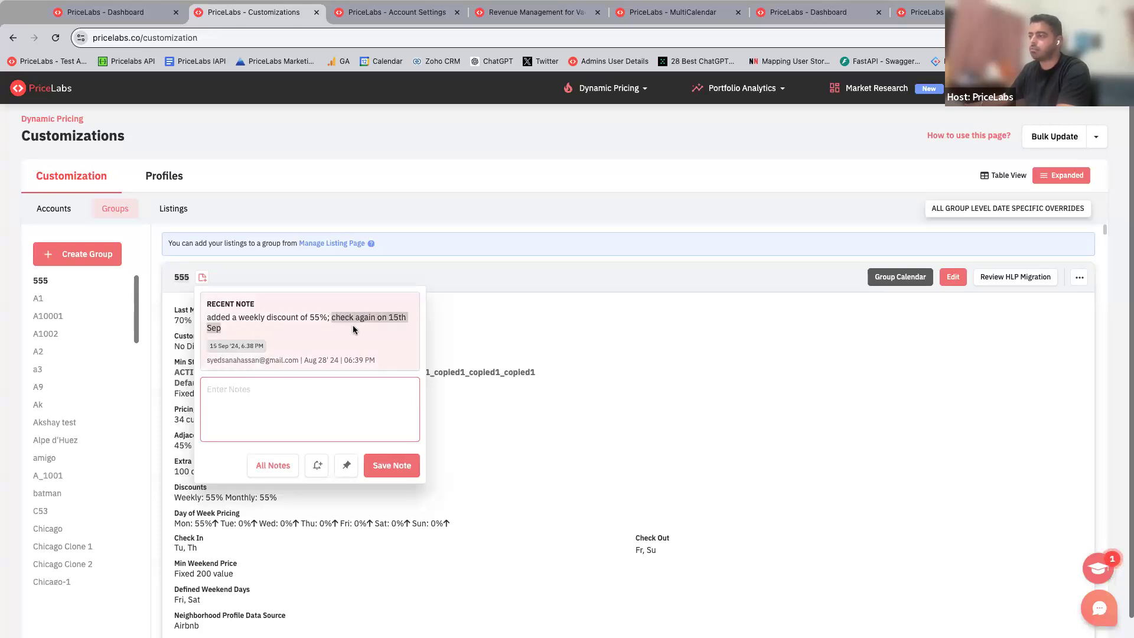
{"action": "left_click", "coordinate": [353, 329]}
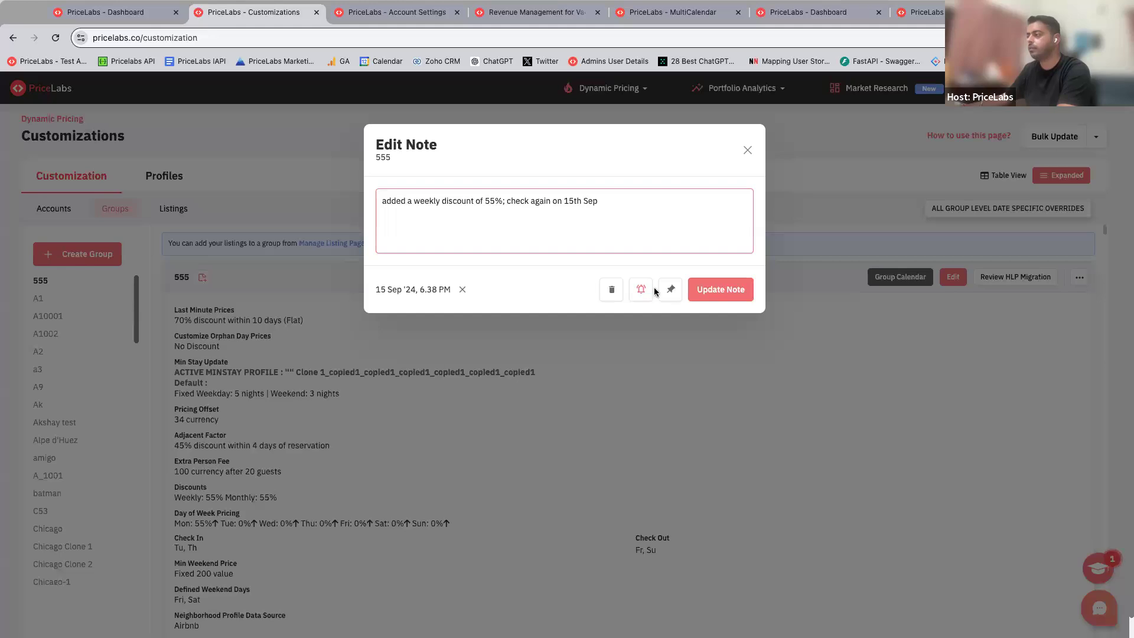
{"action": "left_click", "coordinate": [747, 151]}
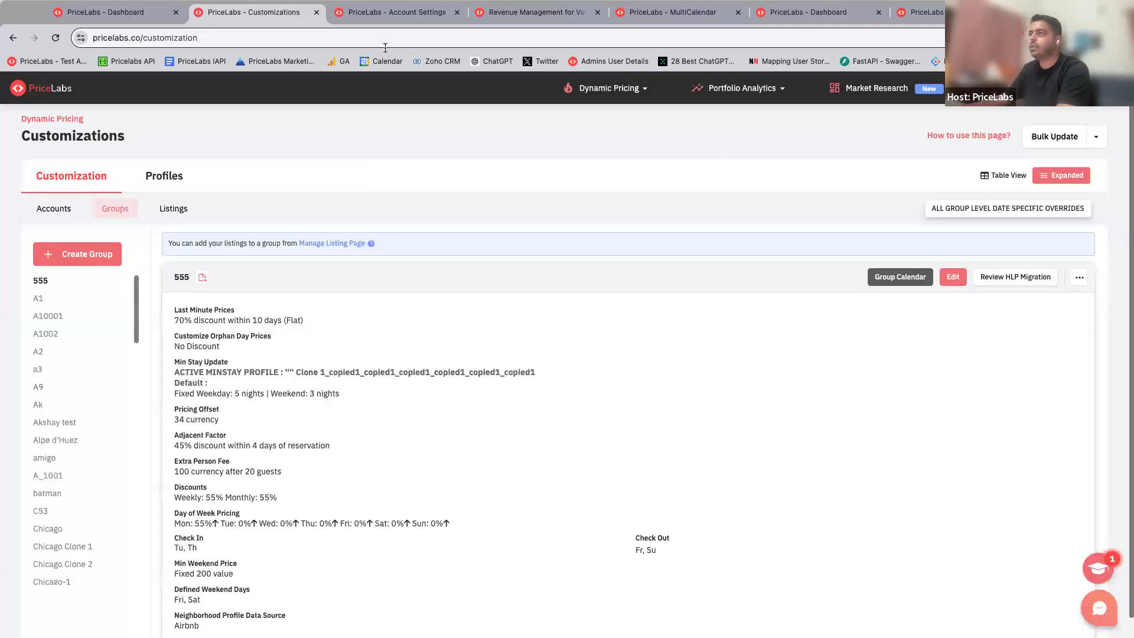
Step: Go to Team Settings in the account settings and look through the list of team members
{"action": "left_click", "coordinate": [371, 15]}
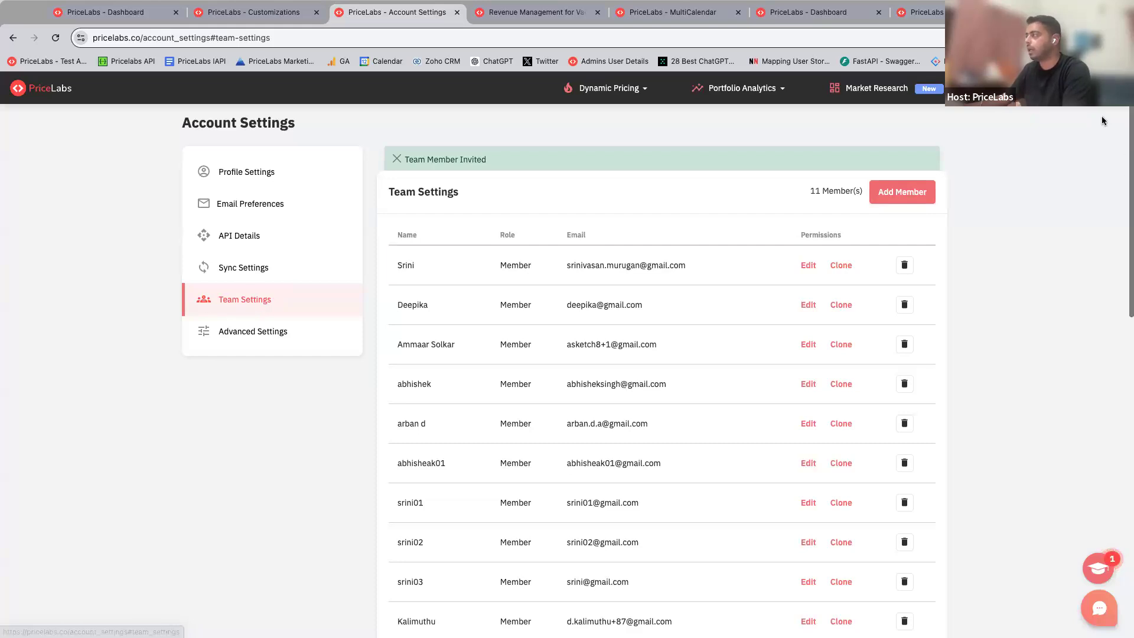
{"action": "left_click", "coordinate": [1091, 88]}
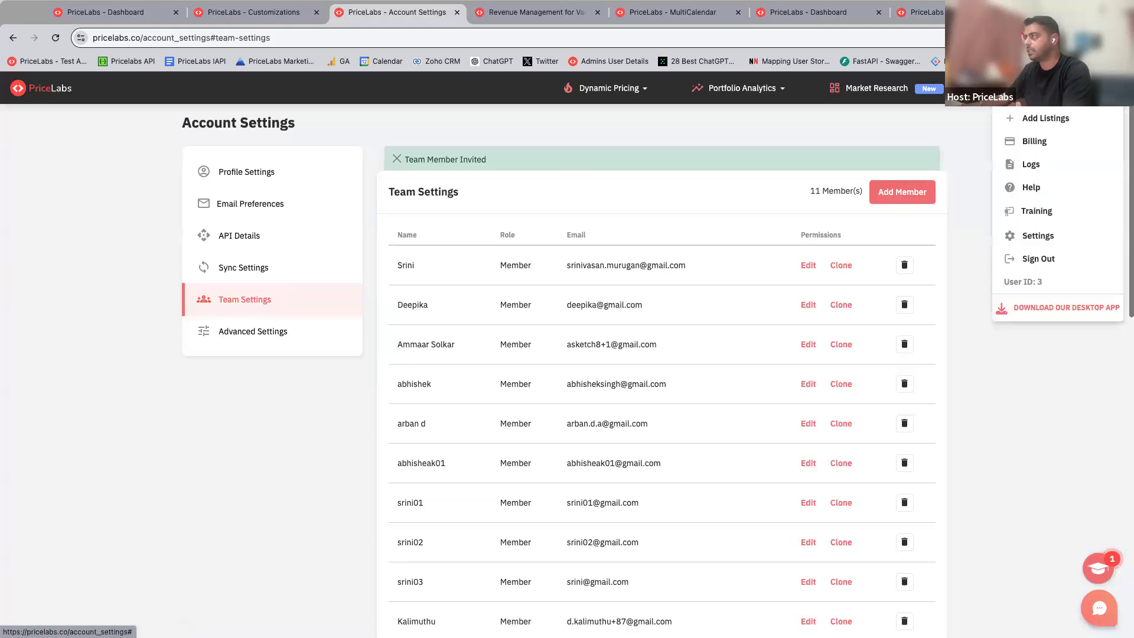
{"action": "left_click", "coordinate": [1037, 236]}
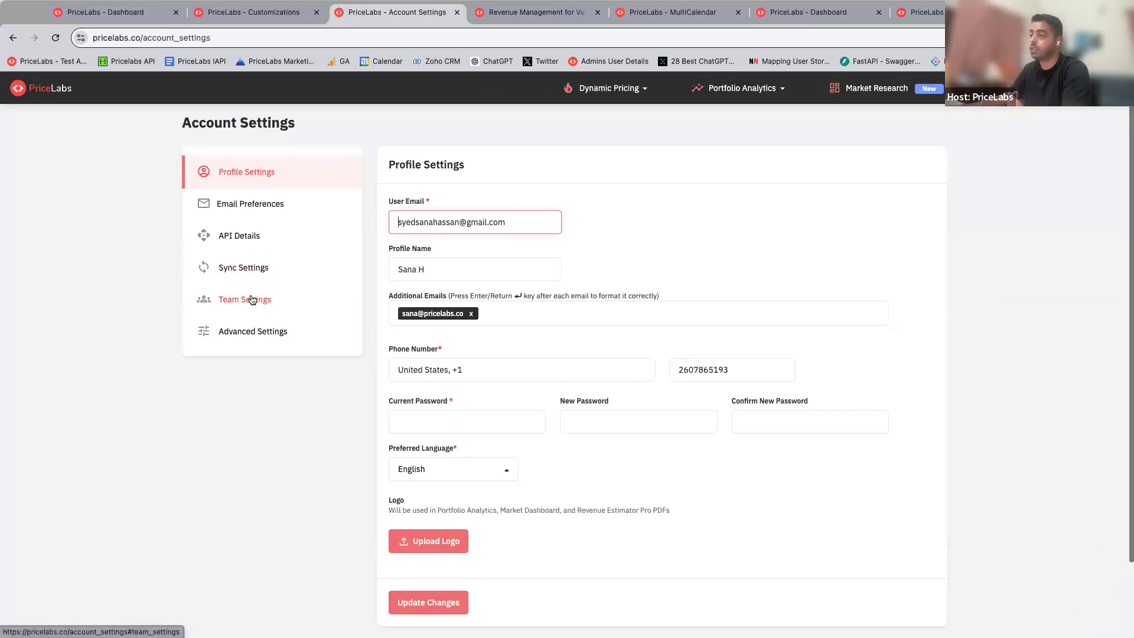
{"action": "left_click", "coordinate": [251, 300]}
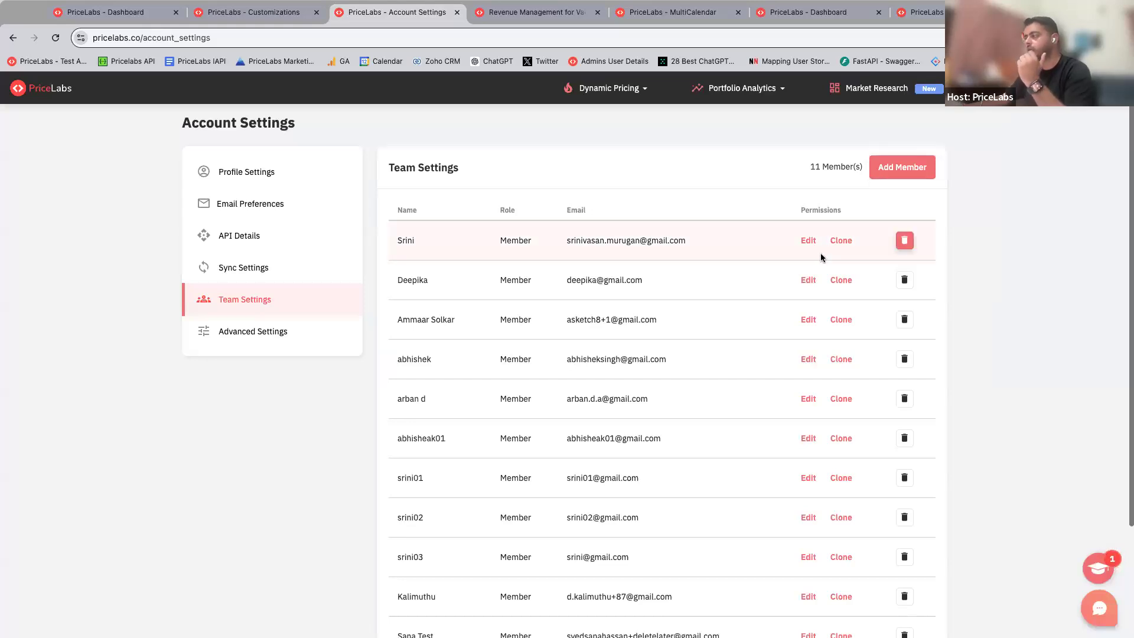
{"action": "scroll", "coordinate": [746, 312], "scroll_direction": "down", "scroll_amount": 1}
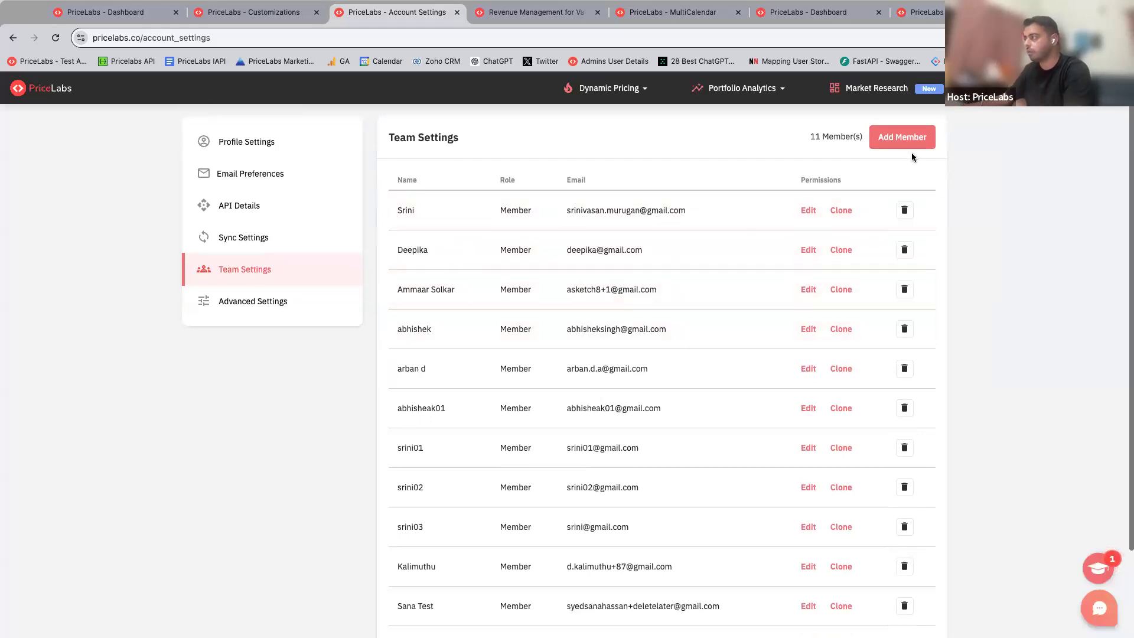
{"action": "scroll", "coordinate": [775, 307], "scroll_direction": "down", "scroll_amount": 4}
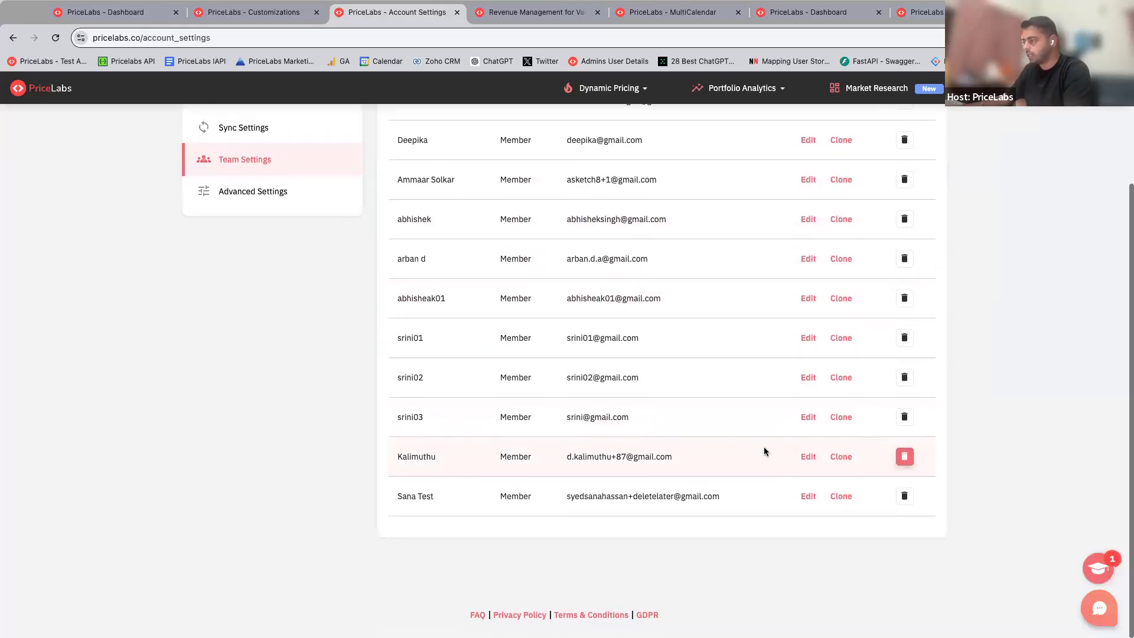
{"action": "scroll", "coordinate": [881, 197], "scroll_direction": "up", "scroll_amount": 5}
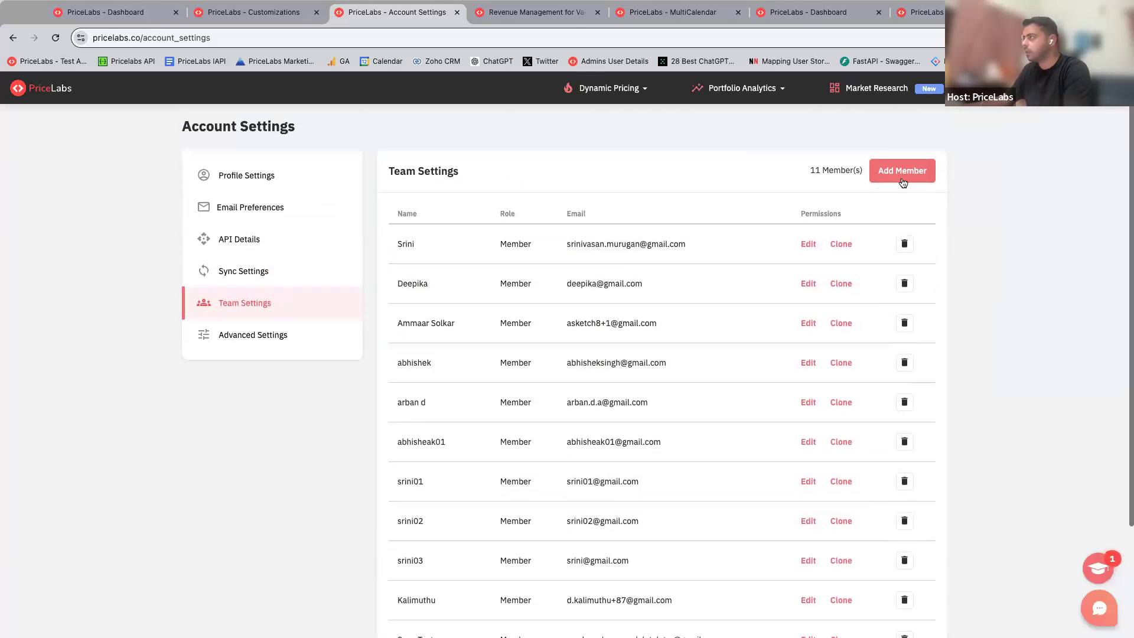
Step: Invite a new team member, filling in the member's full name and email address from the saved suggestions
{"action": "left_click", "coordinate": [902, 168]}
{"action": "left_click", "coordinate": [502, 202]}
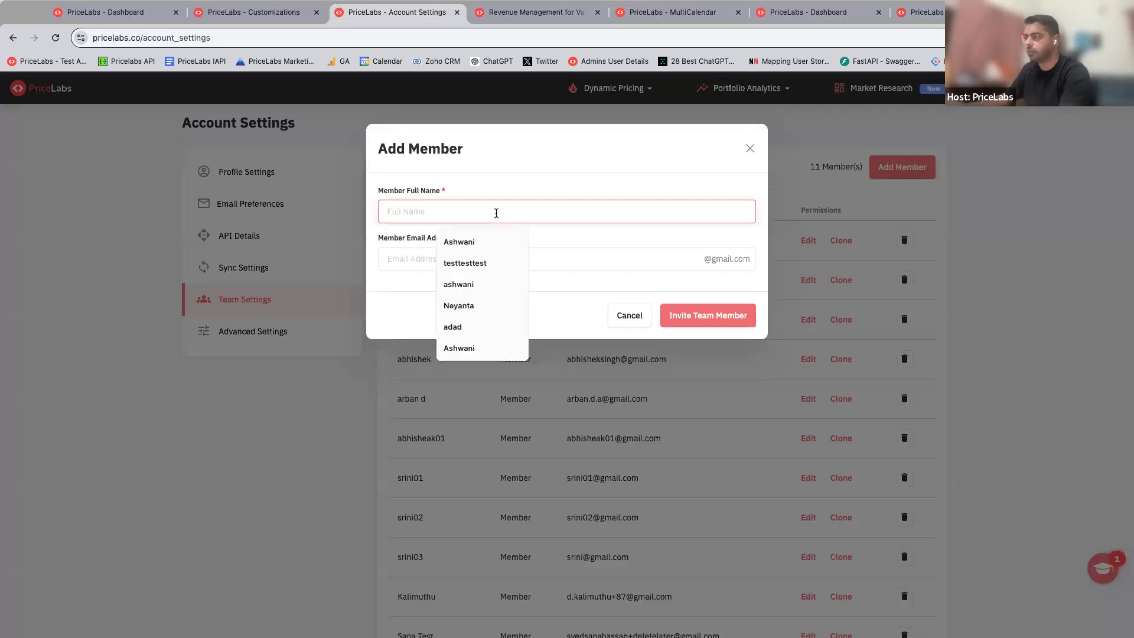
{"action": "left_click", "coordinate": [471, 244]}
{"action": "left_click", "coordinate": [428, 259]}
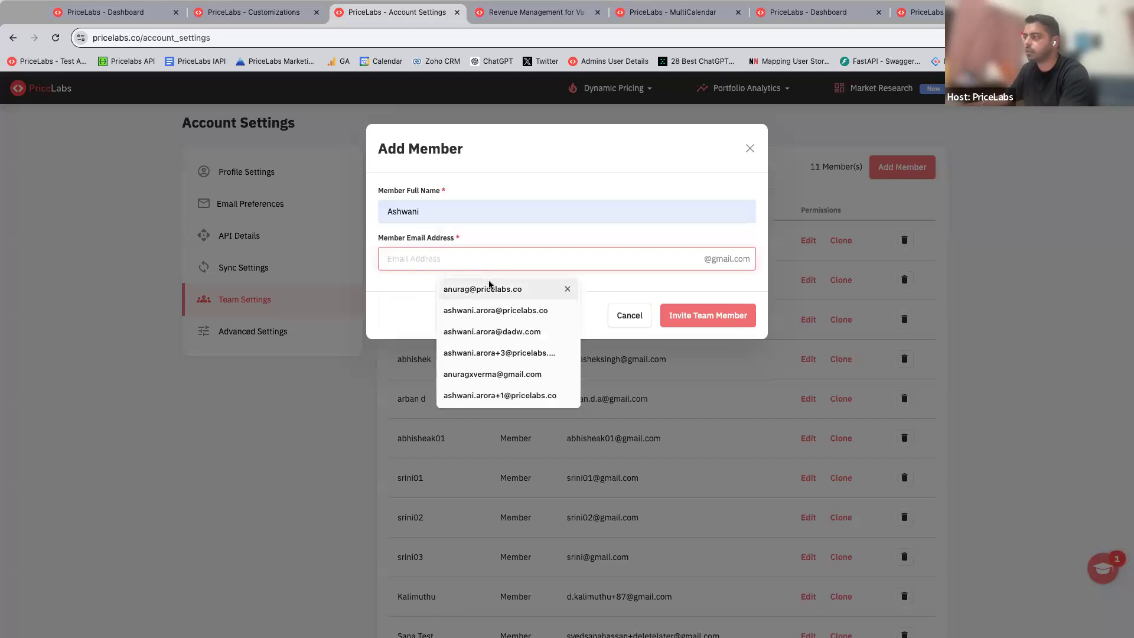
{"action": "left_click", "coordinate": [561, 312]}
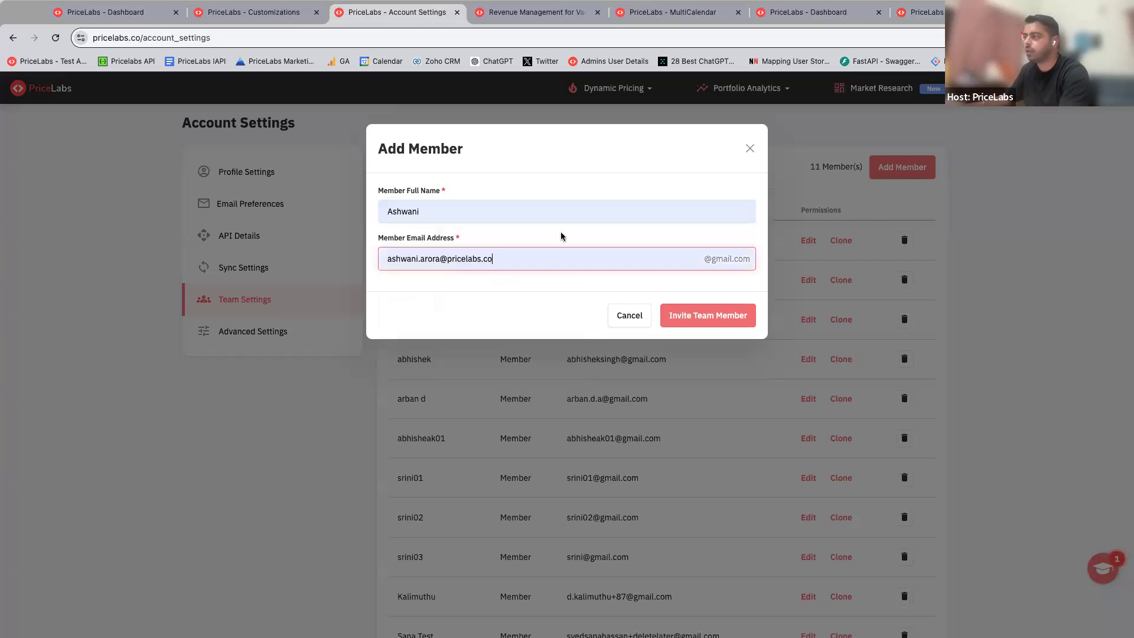
{"action": "left_click", "coordinate": [706, 321]}
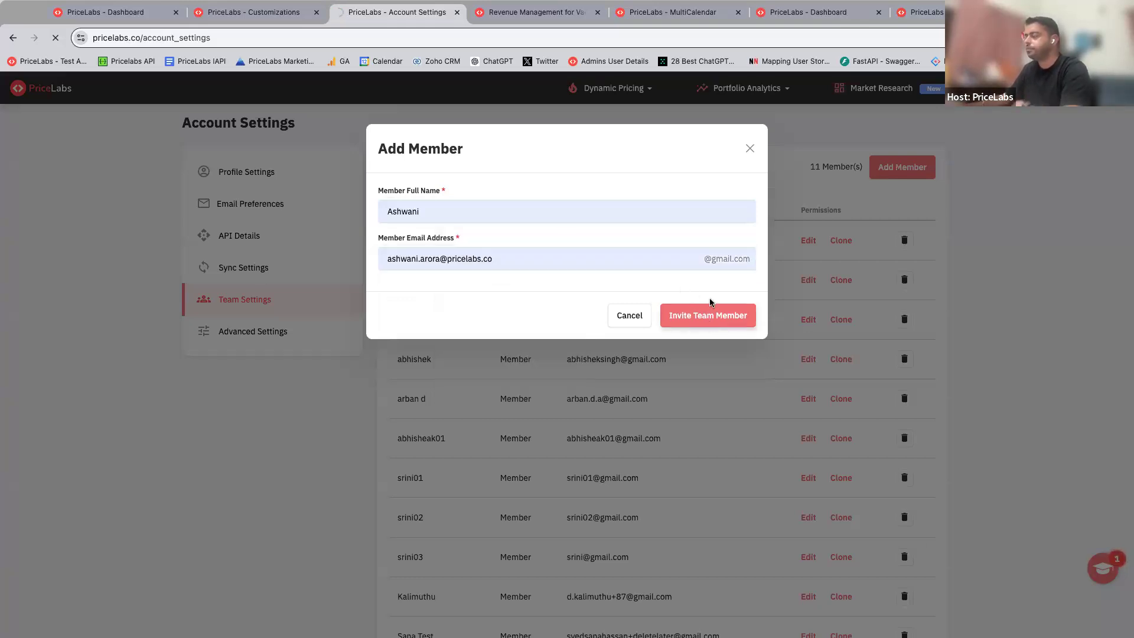
{"action": "left_click", "coordinate": [450, 260]}
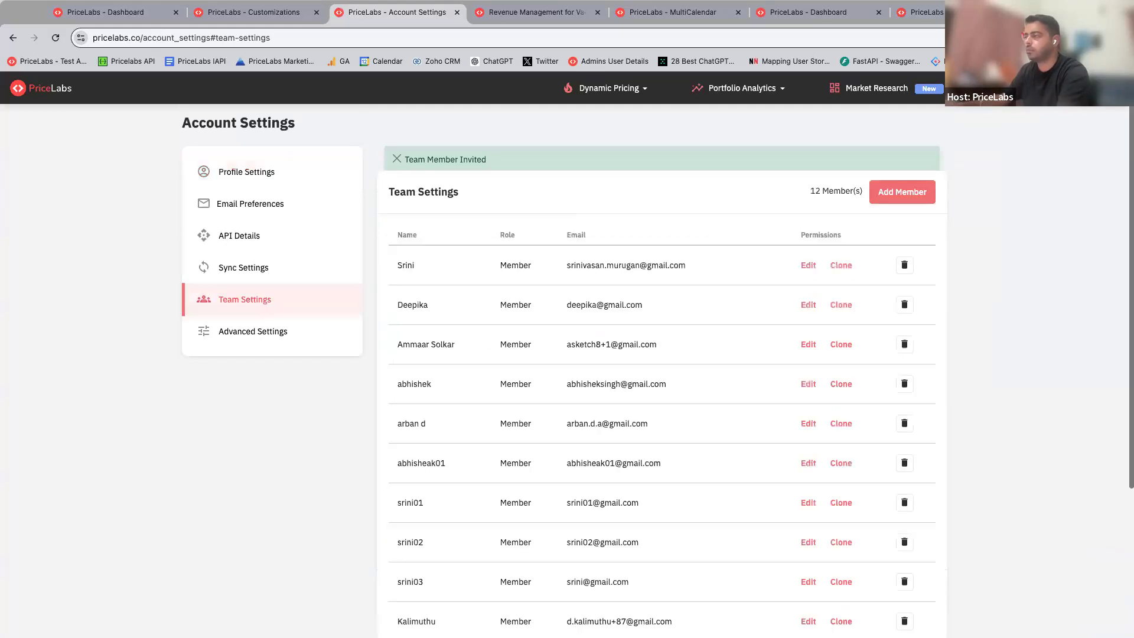
Step: Open the newly invited member's permissions and examine the access options for listings, customizations, profiles, analytics, billing and the other features
{"action": "scroll", "coordinate": [620, 331], "scroll_direction": "down", "scroll_amount": 3}
{"action": "scroll", "coordinate": [631, 303], "scroll_direction": "down", "scroll_amount": 4}
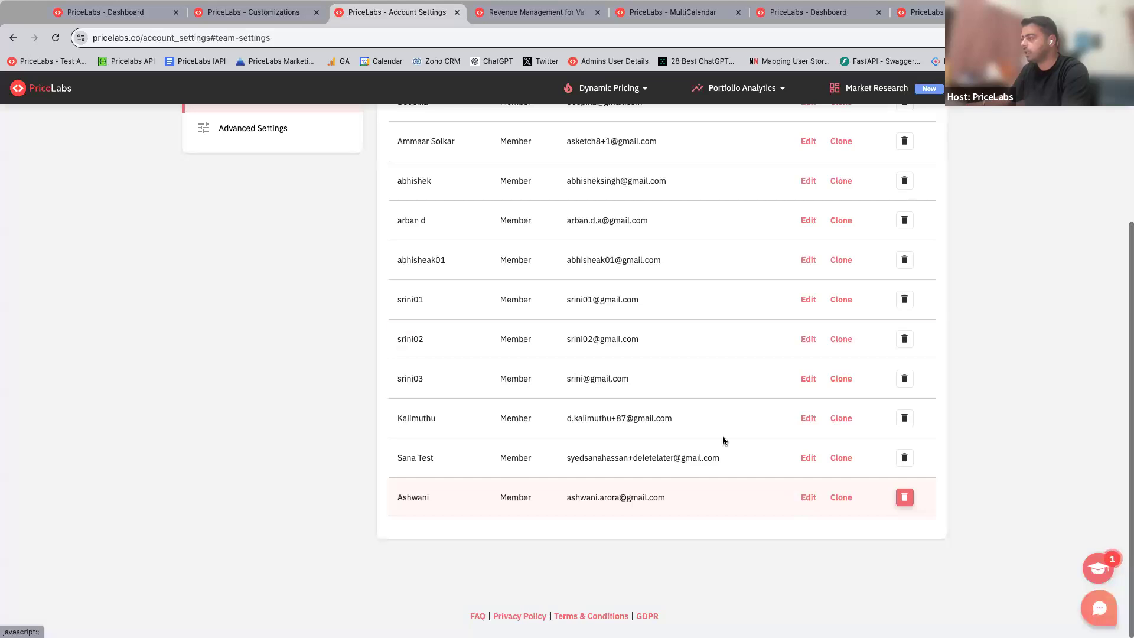
{"action": "left_click", "coordinate": [806, 499]}
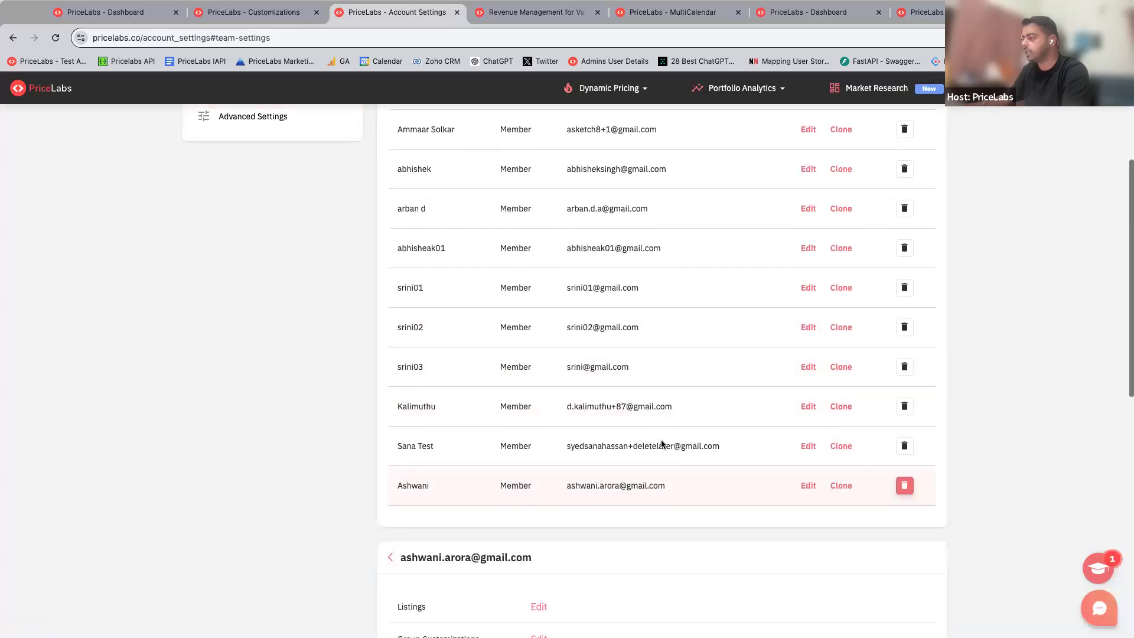
{"action": "scroll", "coordinate": [661, 444], "scroll_direction": "down", "scroll_amount": 10}
{"action": "scroll", "coordinate": [641, 284], "scroll_direction": "up", "scroll_amount": 4}
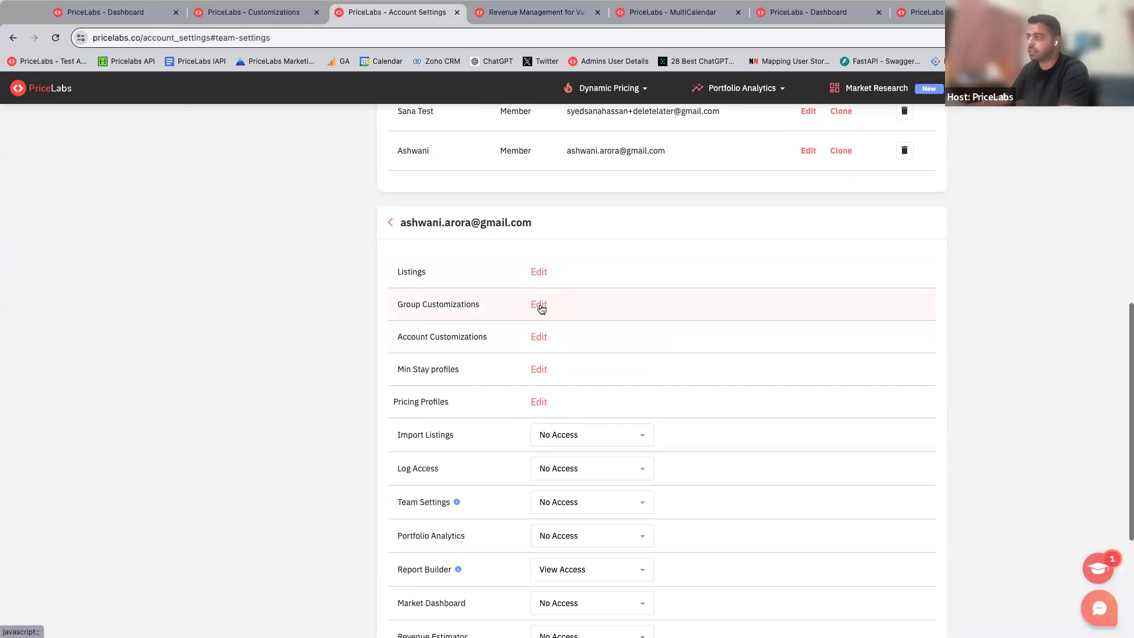
{"action": "scroll", "coordinate": [546, 332], "scroll_direction": "down", "scroll_amount": 5}
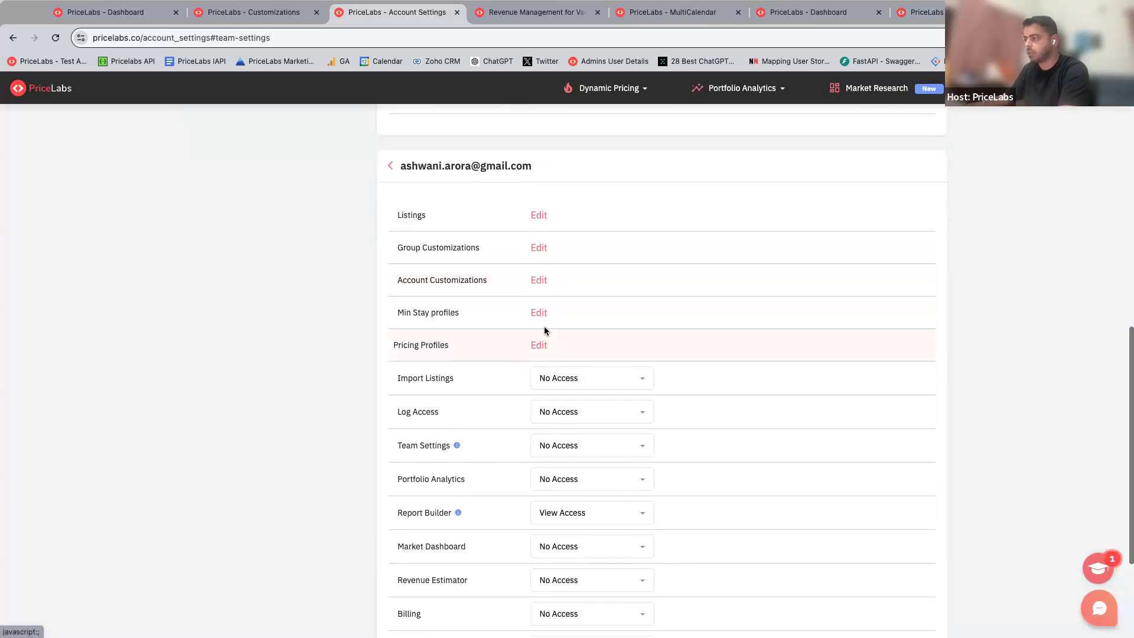
{"action": "scroll", "coordinate": [589, 390], "scroll_direction": "down", "scroll_amount": 1}
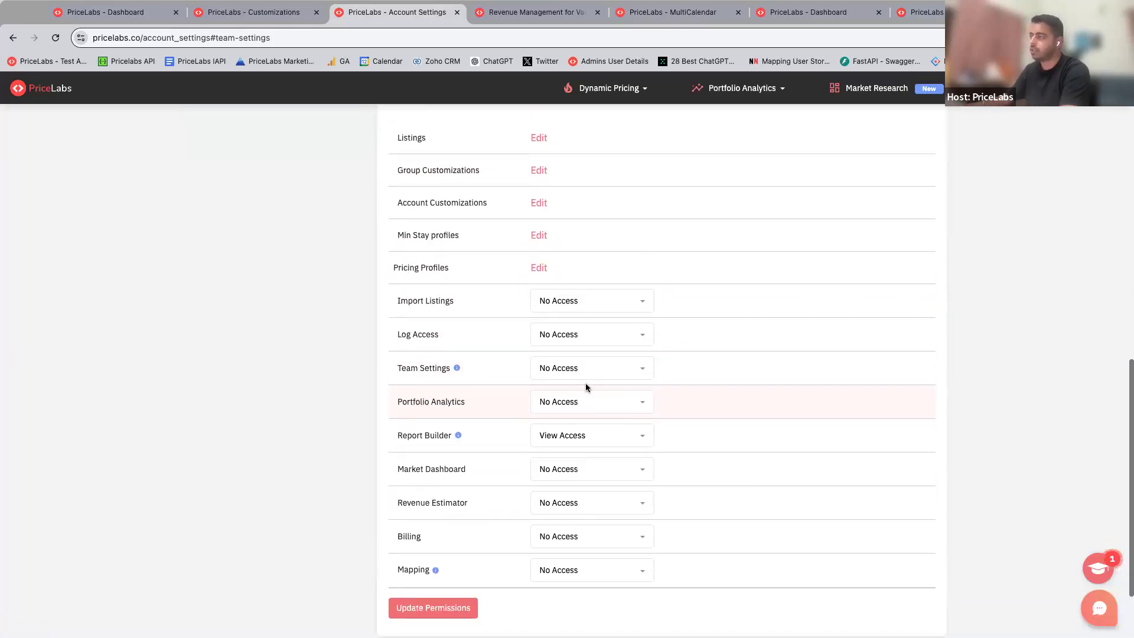
{"action": "scroll", "coordinate": [586, 387], "scroll_direction": "up", "scroll_amount": 1}
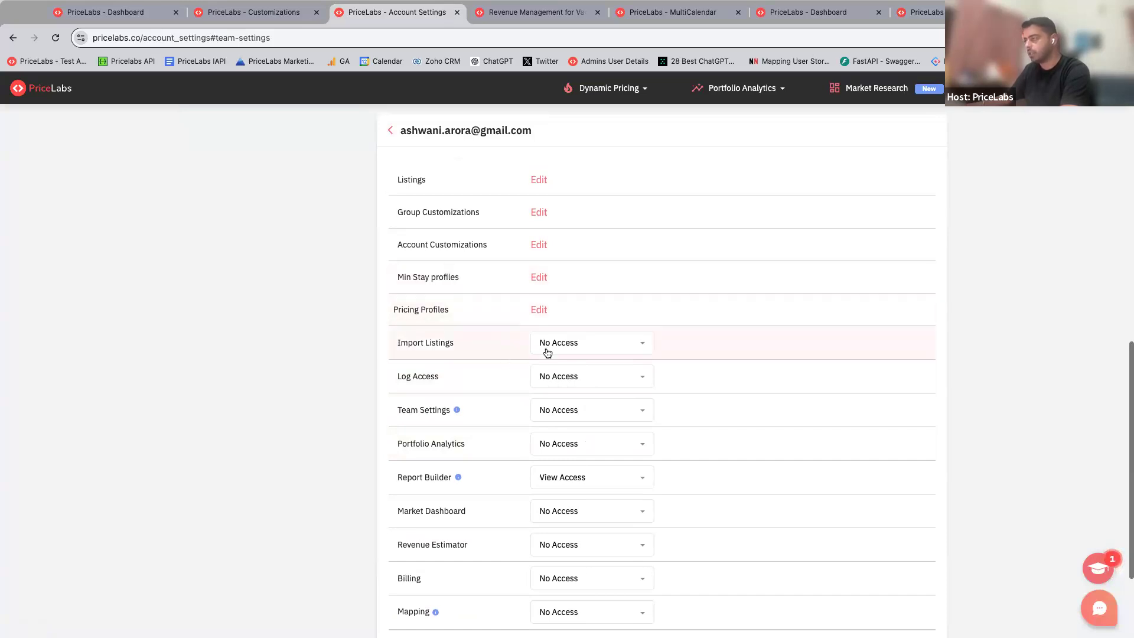
{"action": "scroll", "coordinate": [546, 352], "scroll_direction": "up", "scroll_amount": 1}
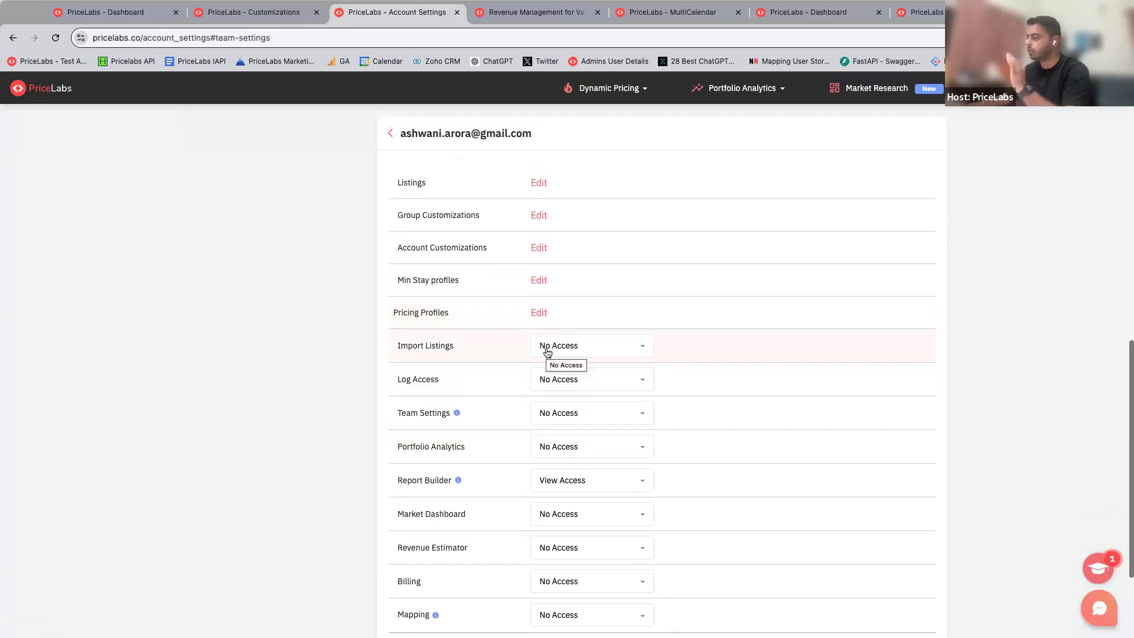
{"action": "scroll", "coordinate": [547, 354], "scroll_direction": "up", "scroll_amount": 1}
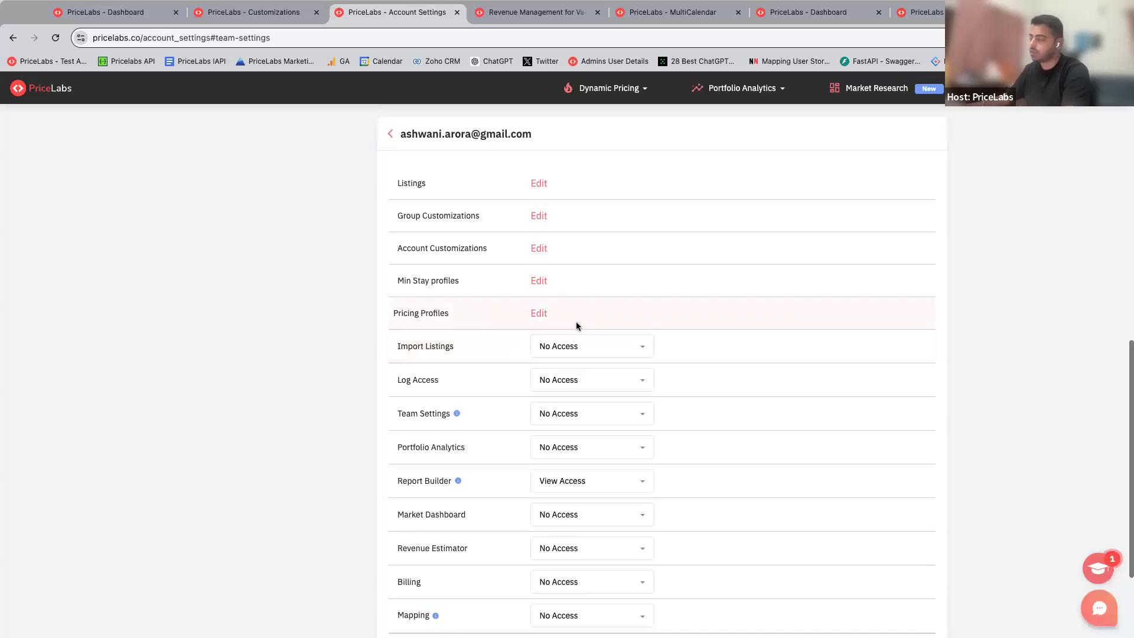
{"action": "scroll", "coordinate": [577, 329], "scroll_direction": "up", "scroll_amount": 5}
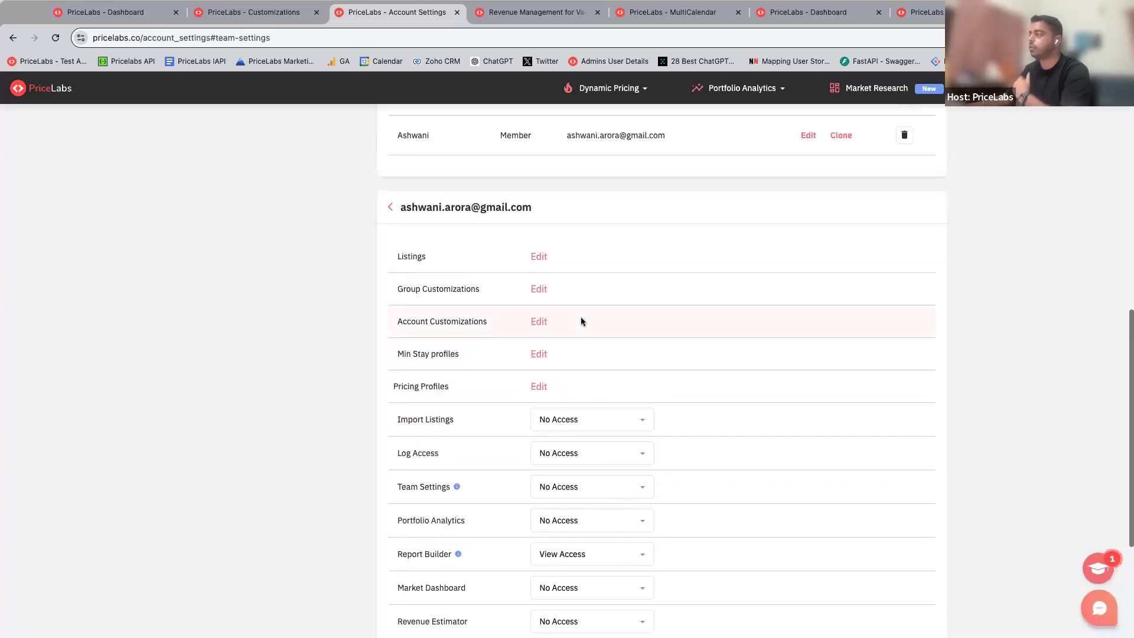
{"action": "scroll", "coordinate": [581, 322], "scroll_direction": "up", "scroll_amount": 5}
{"action": "scroll", "coordinate": [581, 321], "scroll_direction": "up", "scroll_amount": 20}
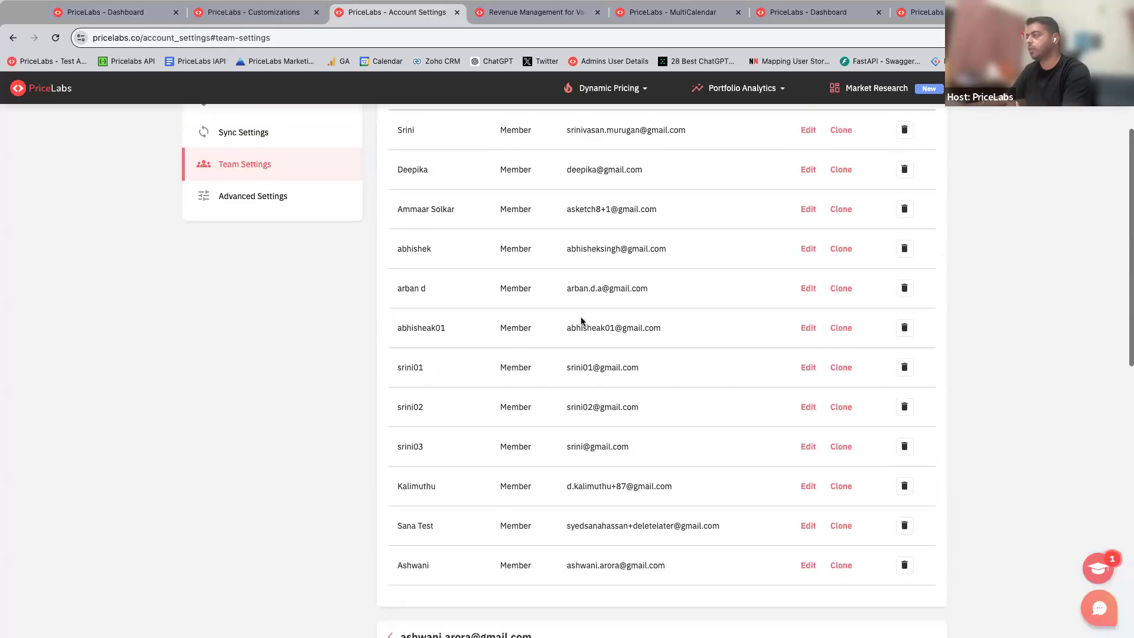
{"action": "scroll", "coordinate": [581, 319], "scroll_direction": "up", "scroll_amount": 2}
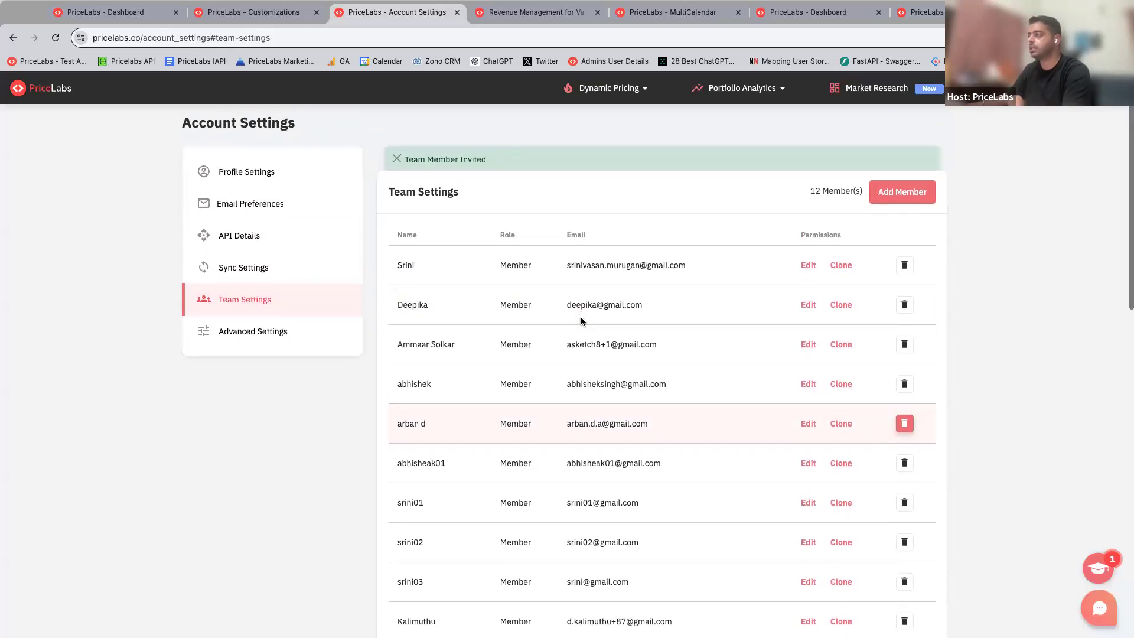
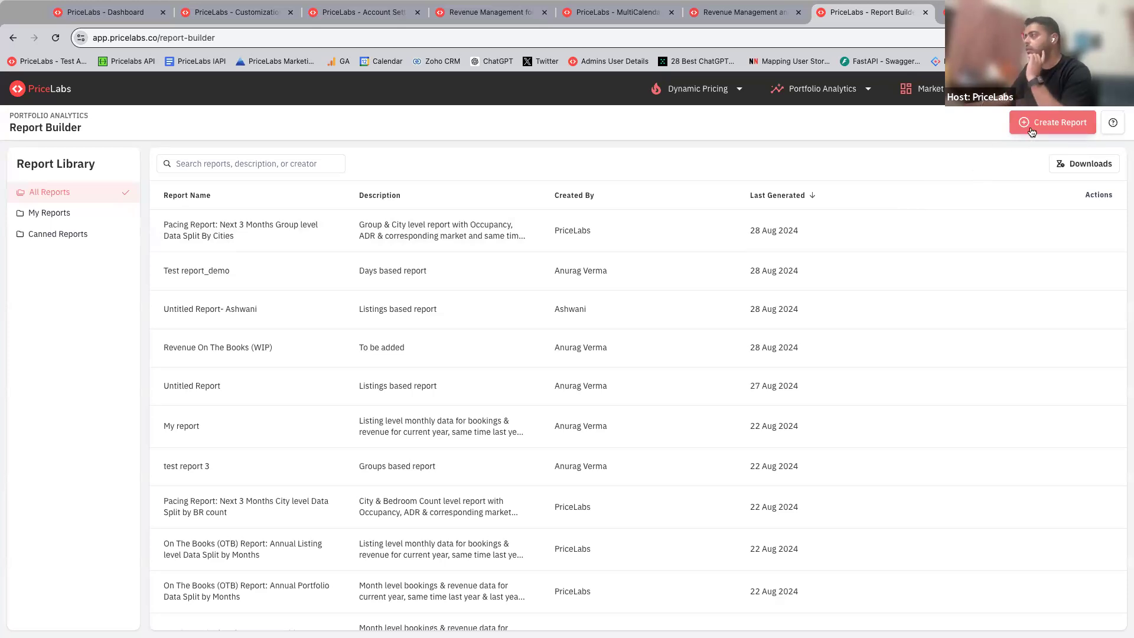
Step: Create a new report in the Report Builder with Groups as the header rows
{"action": "left_click", "coordinate": [1041, 127]}
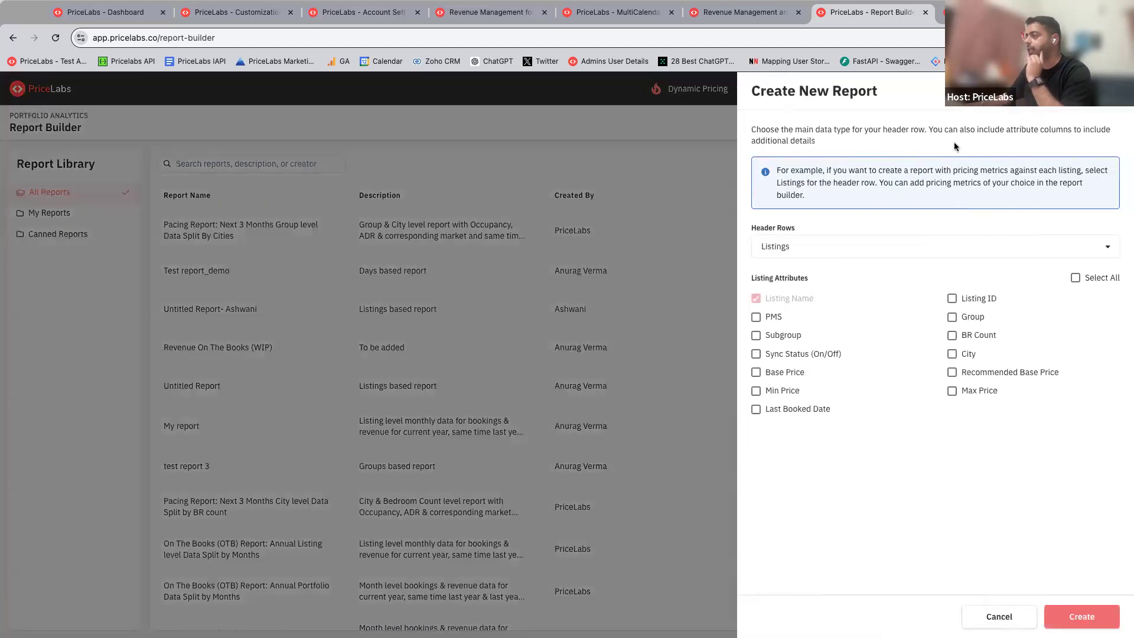
{"action": "left_click", "coordinate": [809, 249]}
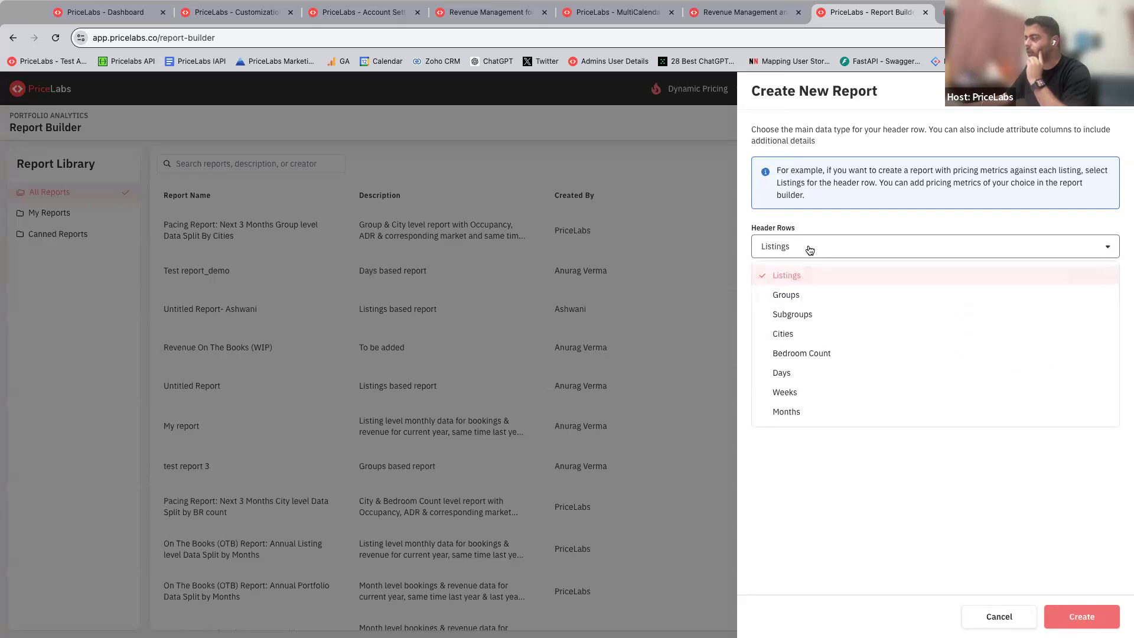
{"action": "left_click", "coordinate": [808, 250]}
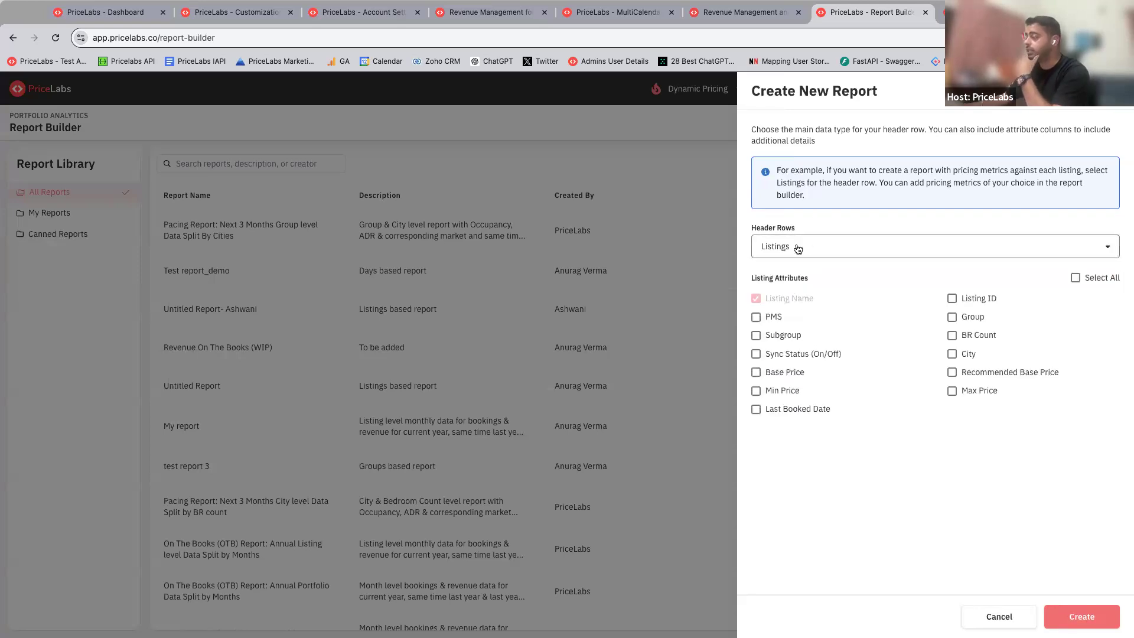
{"action": "left_click", "coordinate": [799, 248]}
{"action": "left_click", "coordinate": [809, 251]}
{"action": "left_click", "coordinate": [808, 251]}
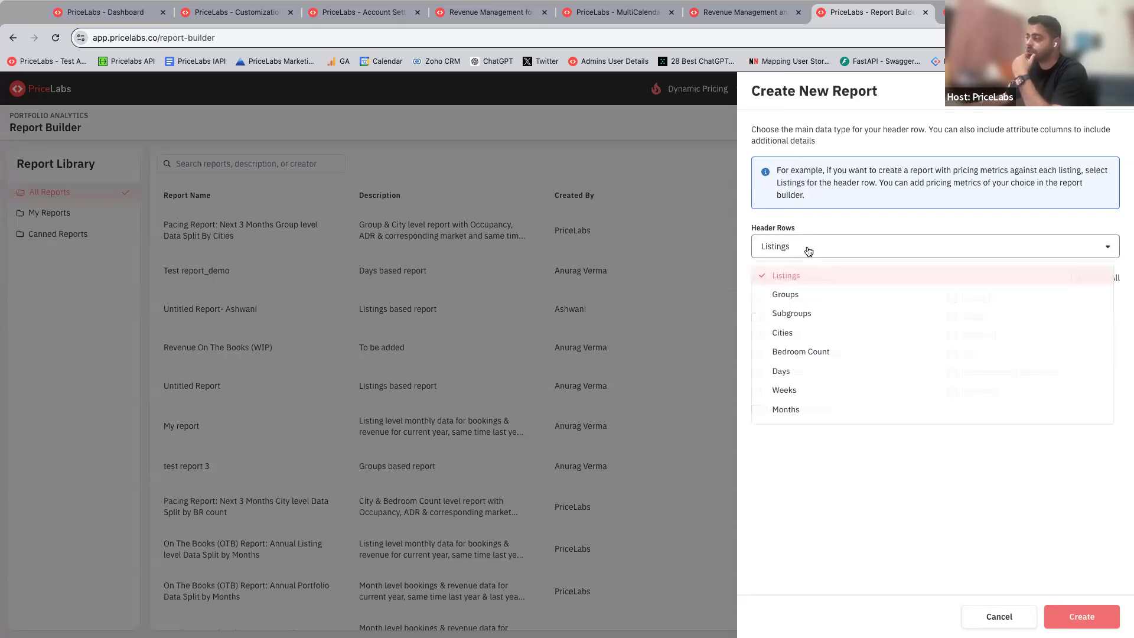
{"action": "left_click", "coordinate": [803, 294]}
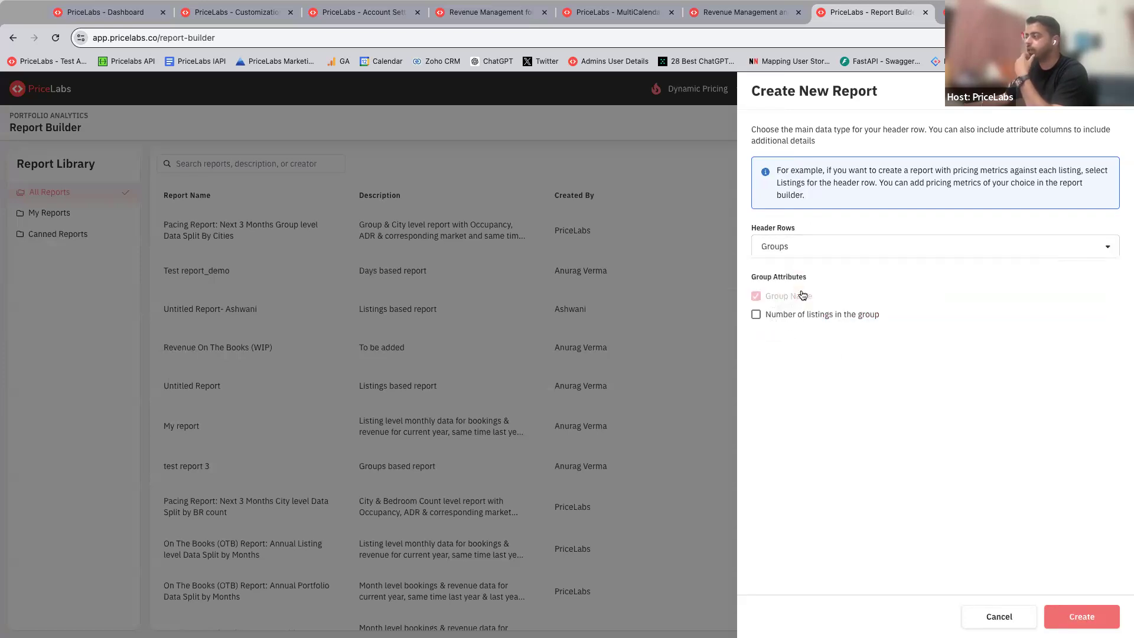
{"action": "left_click", "coordinate": [1083, 616]}
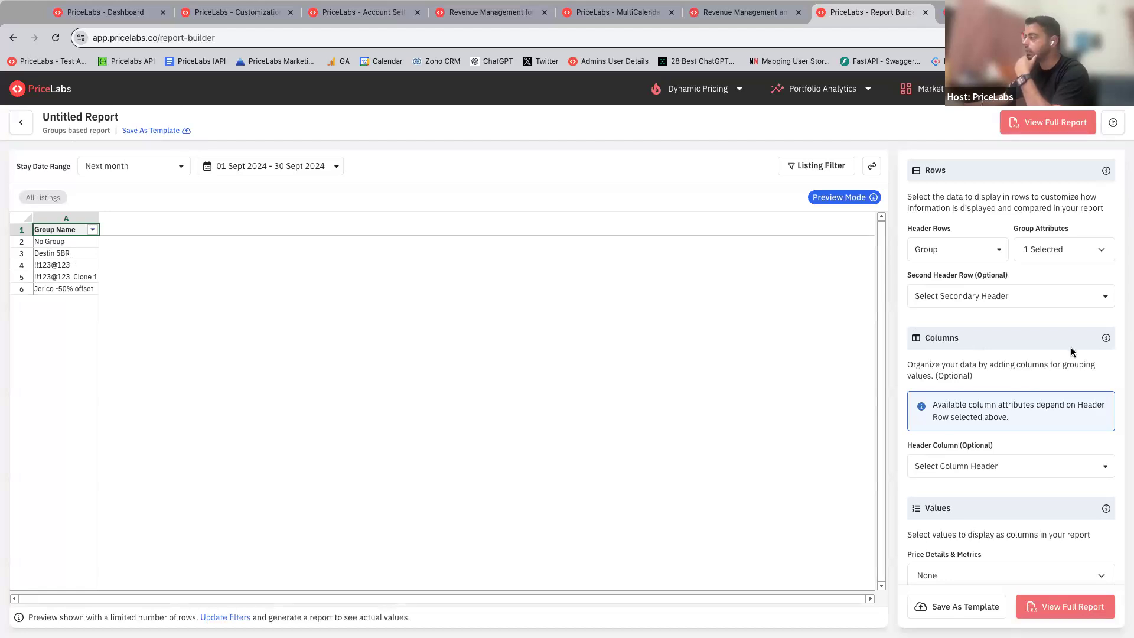
Step: Add the occupancy metrics Occupancy % and Occupancy % STLY to the report's values
{"action": "scroll", "coordinate": [973, 349], "scroll_direction": "down", "scroll_amount": 3}
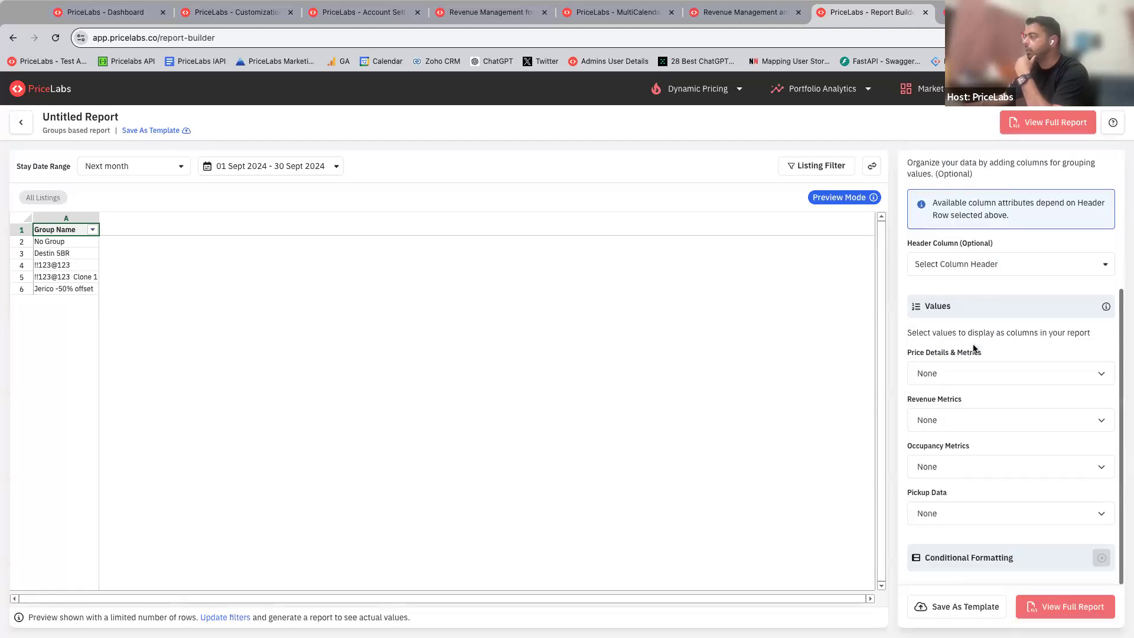
{"action": "left_click", "coordinate": [943, 470]}
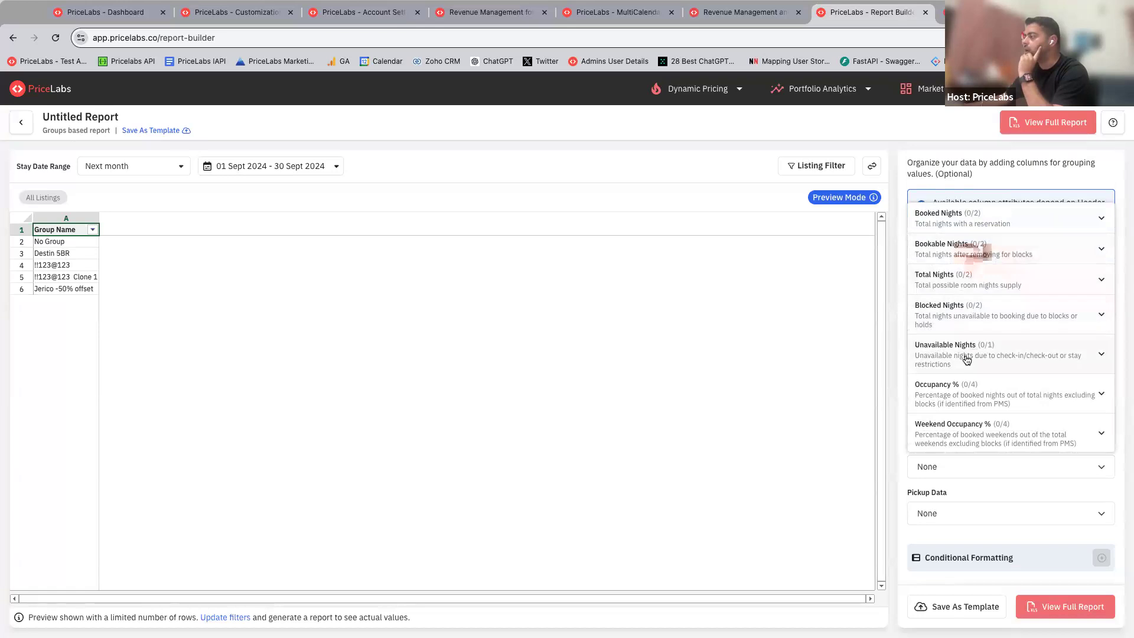
{"action": "left_click", "coordinate": [945, 394]}
{"action": "left_click", "coordinate": [919, 423]}
{"action": "scroll", "coordinate": [954, 354], "scroll_direction": "down", "scroll_amount": 2}
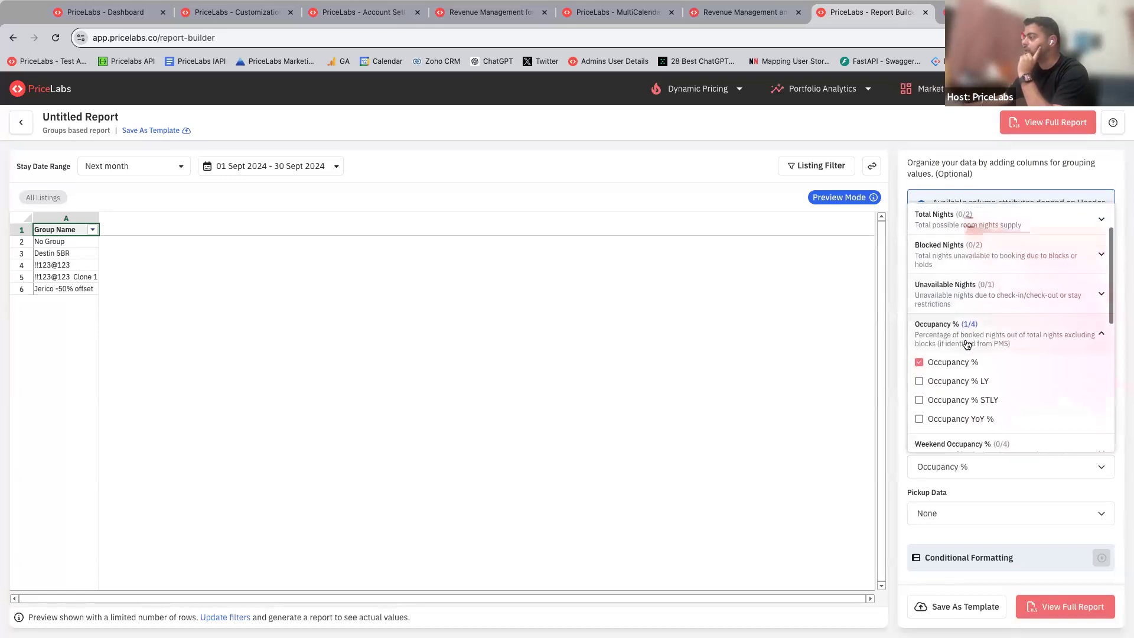
{"action": "left_click", "coordinate": [953, 350]}
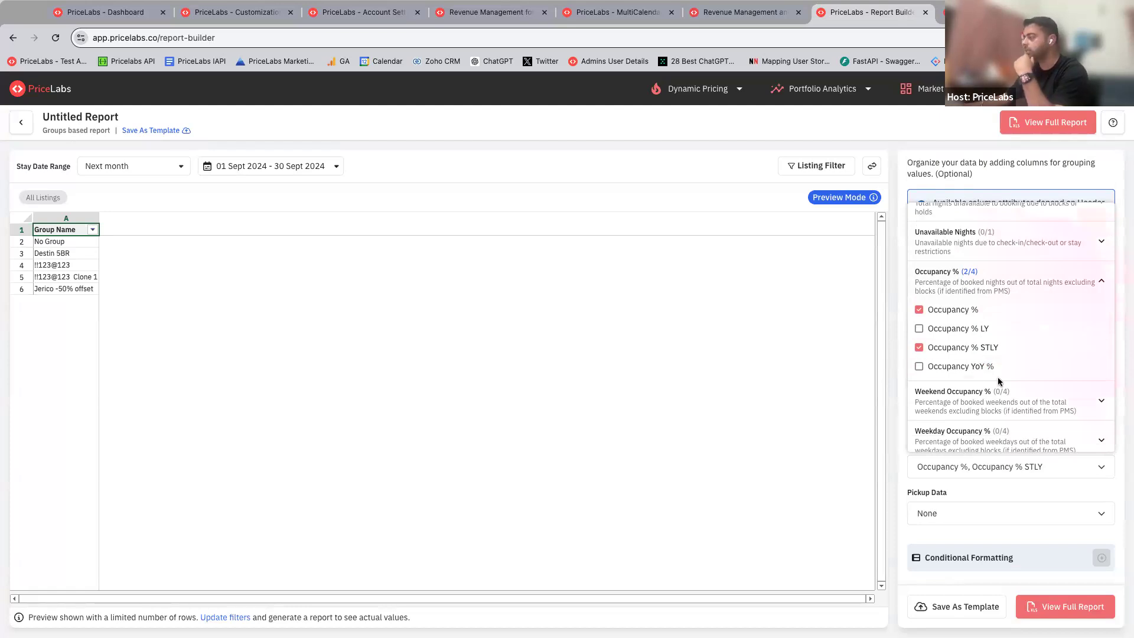
Step: Add Market Occupancy % and Market Occupancy % STLY to the report's occupancy metrics and apply the selection
{"action": "scroll", "coordinate": [1004, 377], "scroll_direction": "down", "scroll_amount": 3}
{"action": "scroll", "coordinate": [1004, 377], "scroll_direction": "down", "scroll_amount": 2}
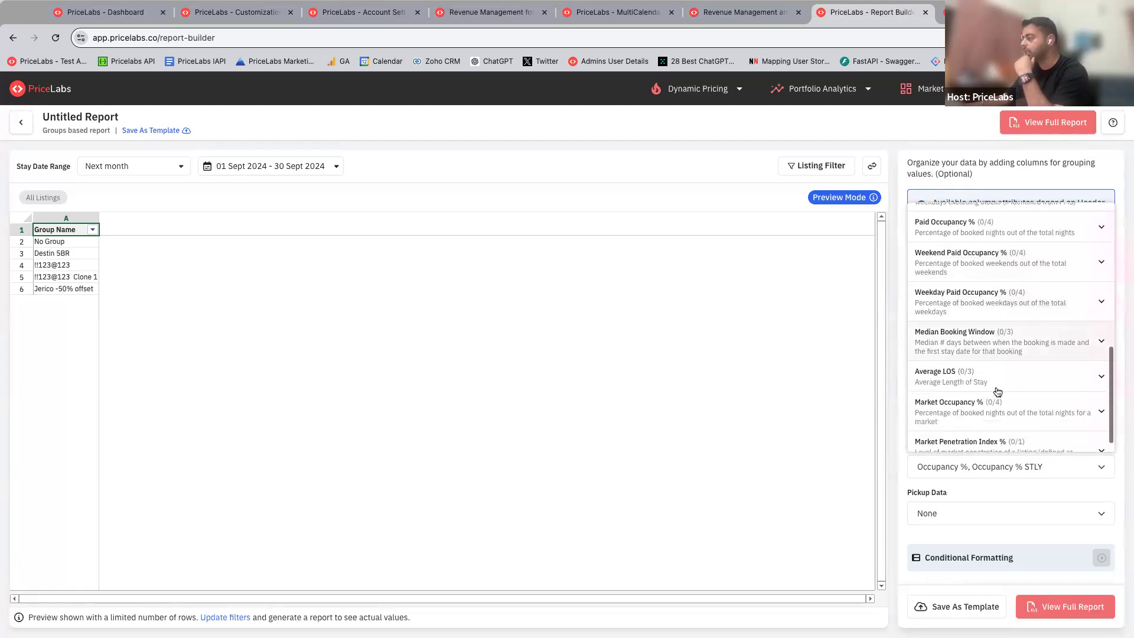
{"action": "left_click", "coordinate": [982, 402]}
{"action": "left_click", "coordinate": [969, 420]}
{"action": "scroll", "coordinate": [968, 414], "scroll_direction": "down", "scroll_amount": 1}
{"action": "left_click", "coordinate": [983, 407]}
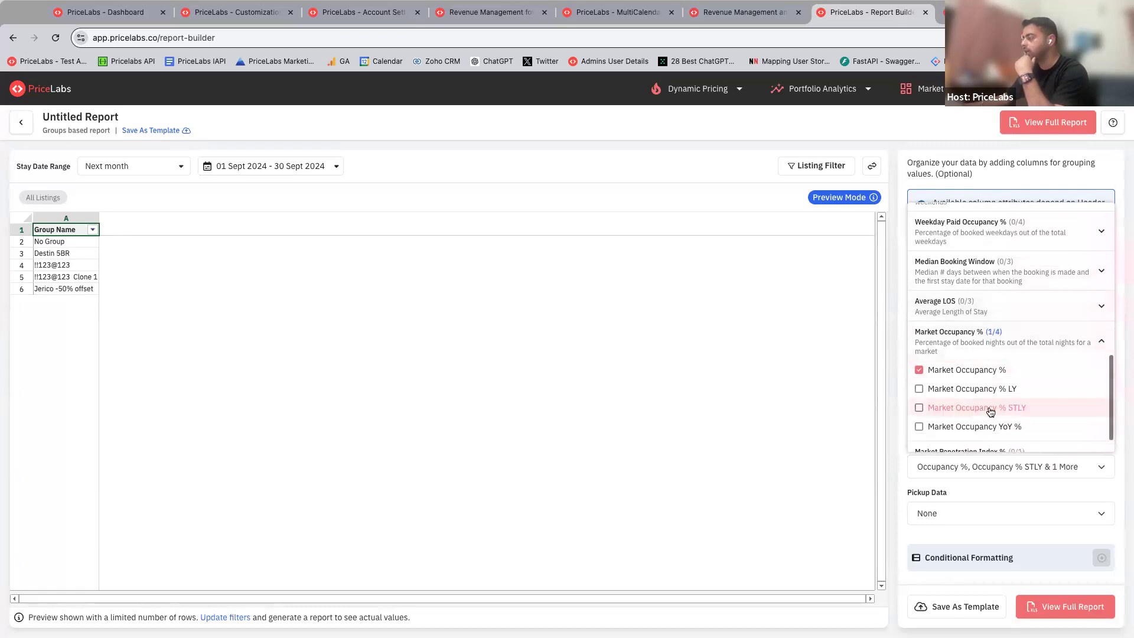
{"action": "left_click", "coordinate": [891, 385]}
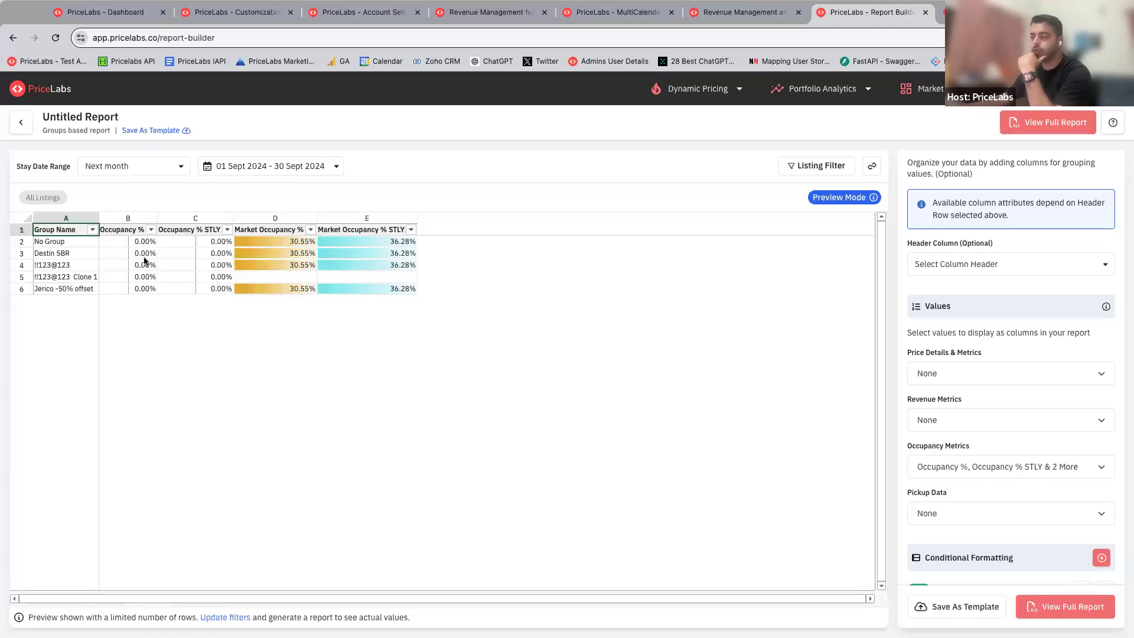
Step: Change the report's stay date range to Next quarter
{"action": "left_click_drag", "start_coordinate": [116, 246], "coordinate": [188, 272]}
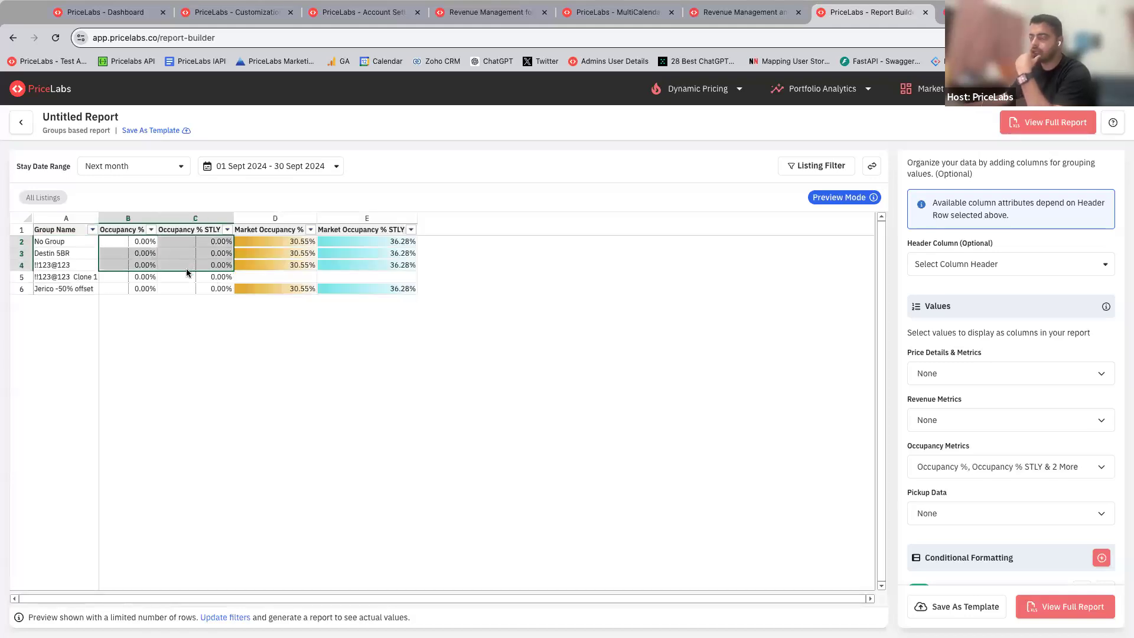
{"action": "left_click", "coordinate": [164, 169]}
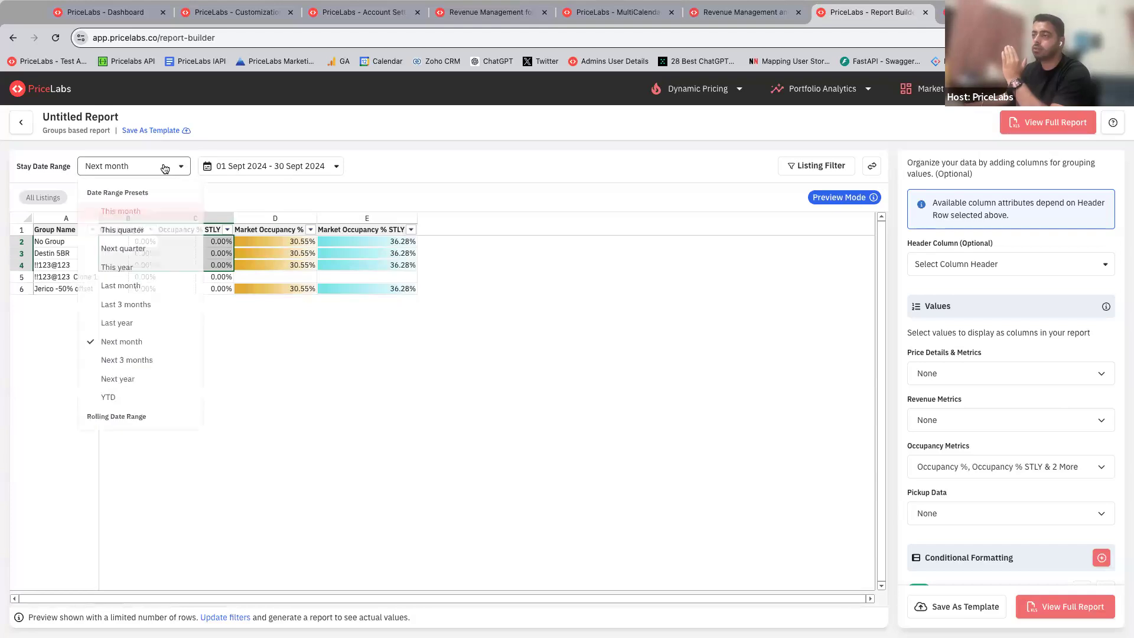
{"action": "left_click", "coordinate": [142, 251]}
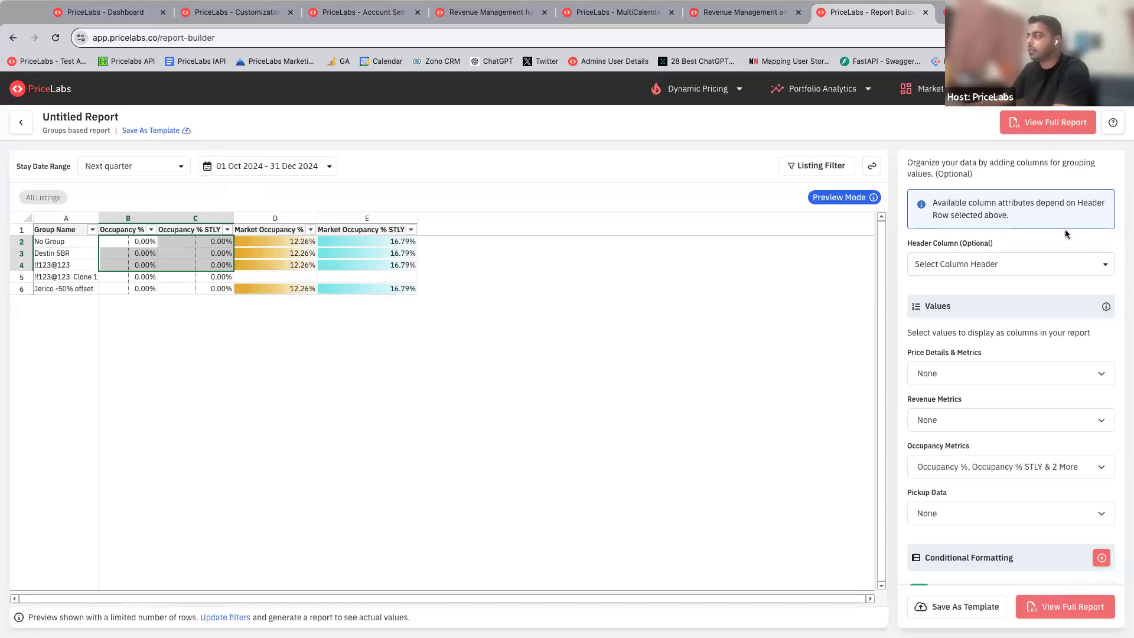
Step: Examine the preview column by column, comparing each group's occupancy and same-time-last-year occupancy with the market figures
{"action": "left_click_drag", "start_coordinate": [59, 246], "coordinate": [60, 298]}
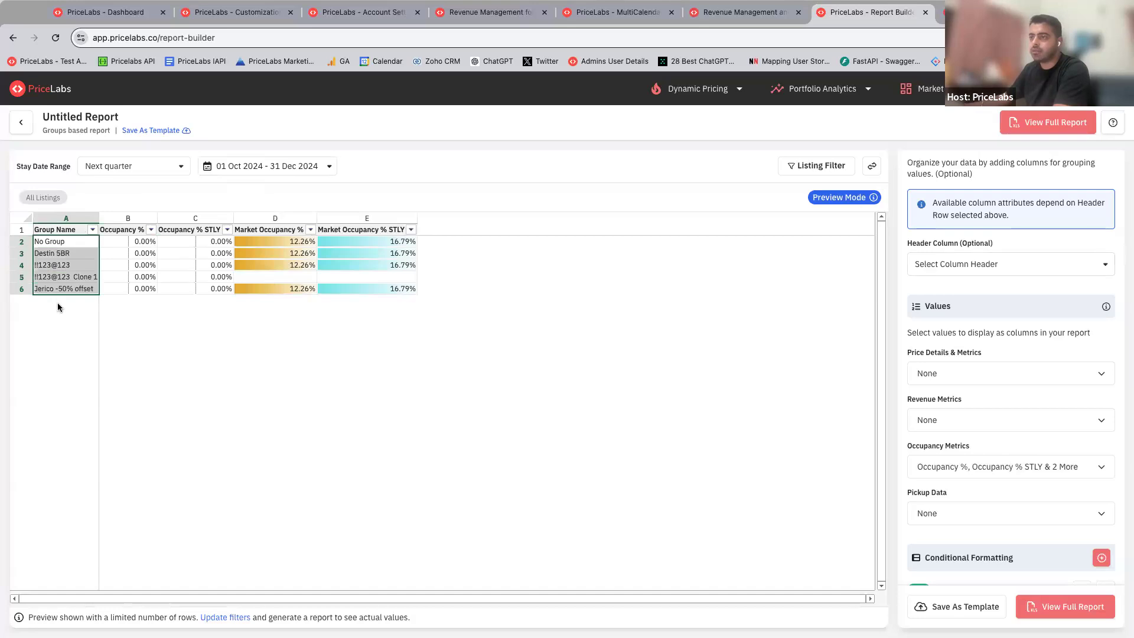
{"action": "left_click_drag", "start_coordinate": [137, 247], "coordinate": [138, 292]}
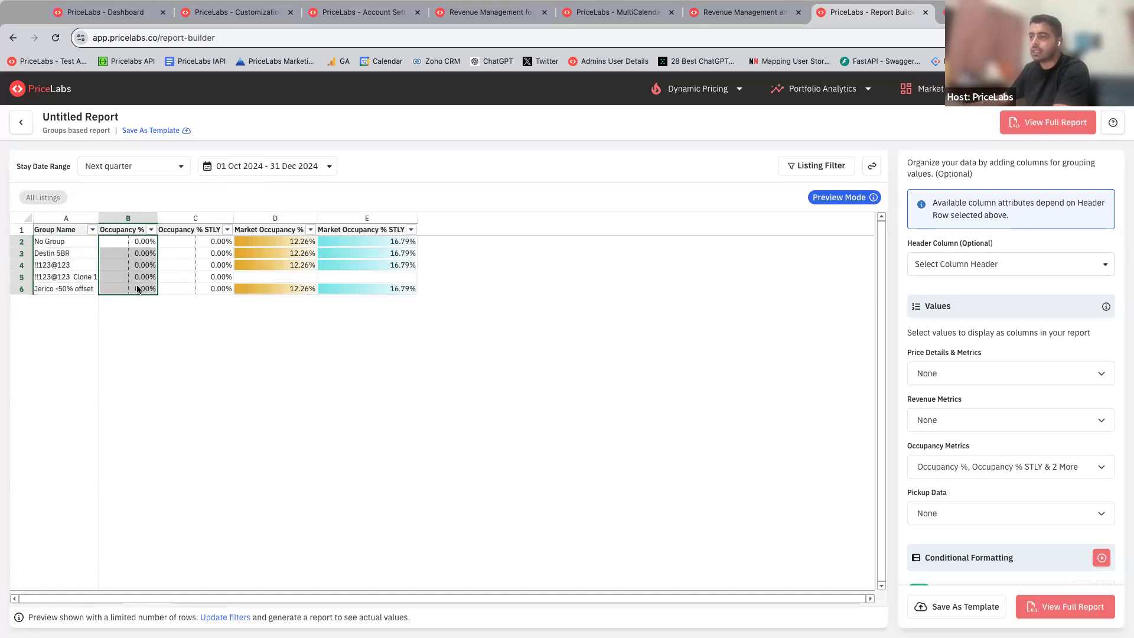
{"action": "left_click_drag", "start_coordinate": [195, 246], "coordinate": [188, 287]}
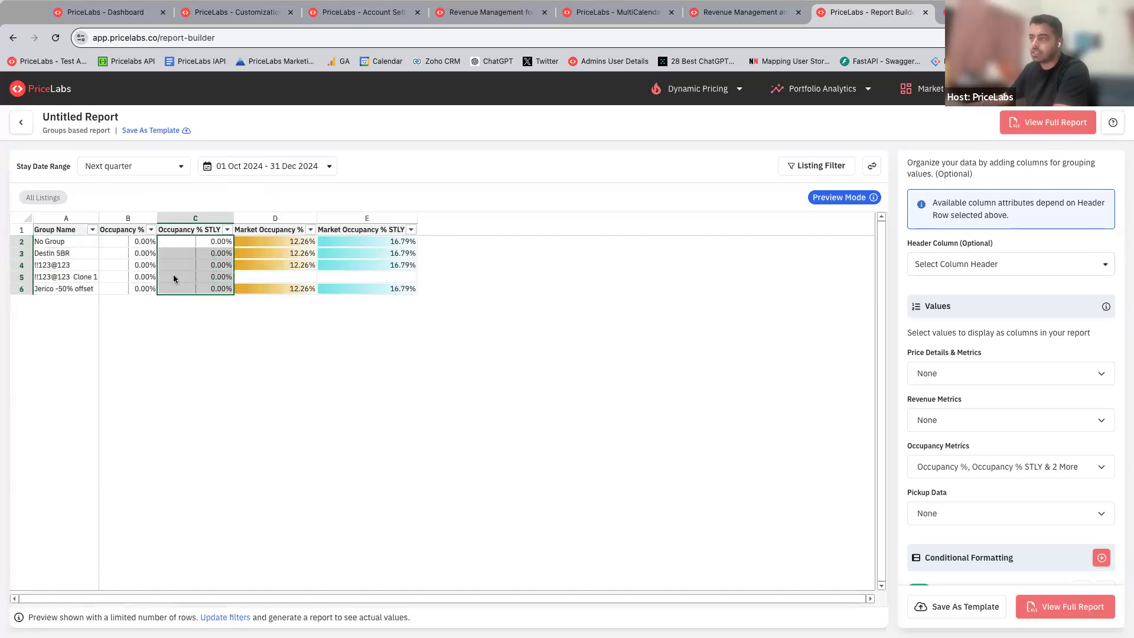
{"action": "left_click_drag", "start_coordinate": [210, 246], "coordinate": [194, 288]}
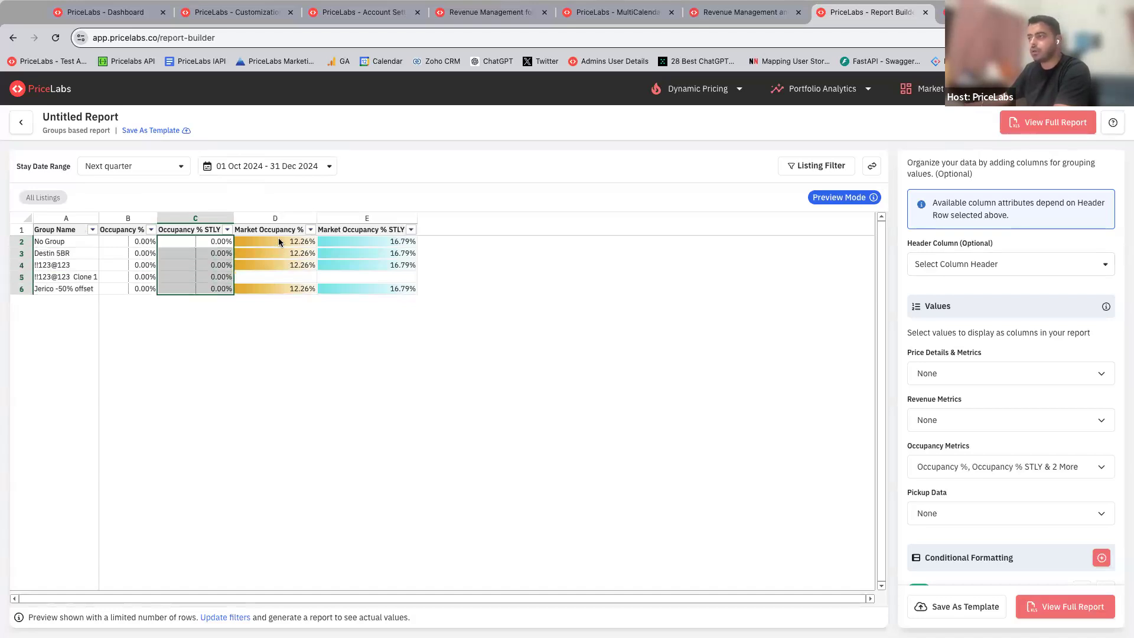
{"action": "left_click_drag", "start_coordinate": [278, 239], "coordinate": [279, 289]}
{"action": "left_click_drag", "start_coordinate": [358, 242], "coordinate": [355, 288]}
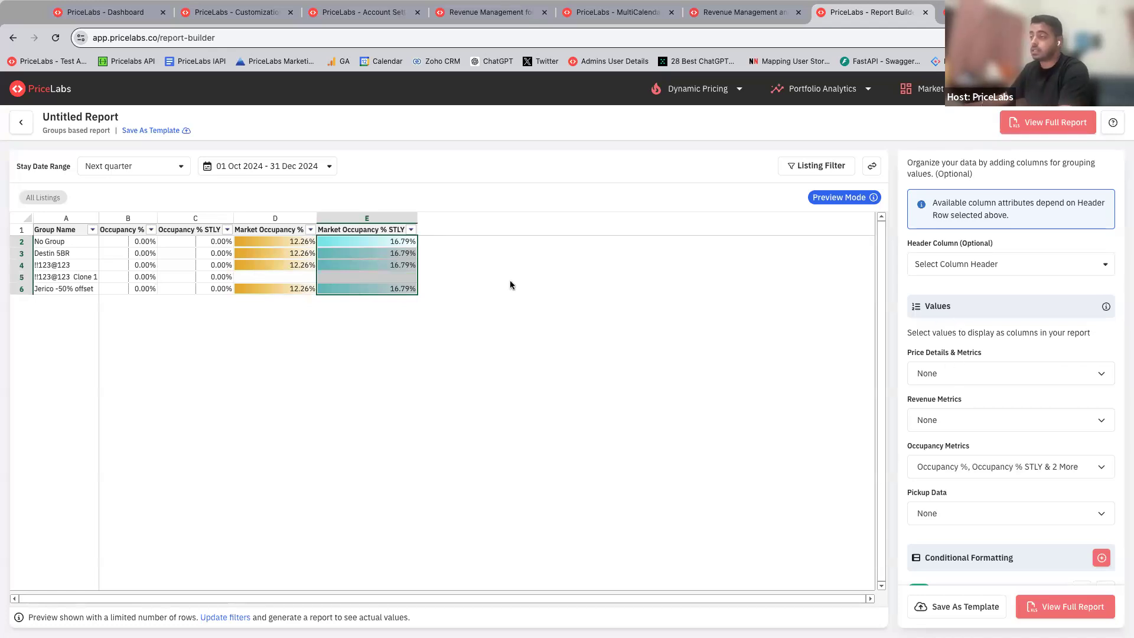
Step: Look through the available price and revenue metrics, the row and column settings, and the conditional formatting rules without changing them
{"action": "scroll", "coordinate": [954, 333], "scroll_direction": "down", "scroll_amount": 1}
{"action": "scroll", "coordinate": [955, 334], "scroll_direction": "down", "scroll_amount": 1}
{"action": "left_click", "coordinate": [955, 343]}
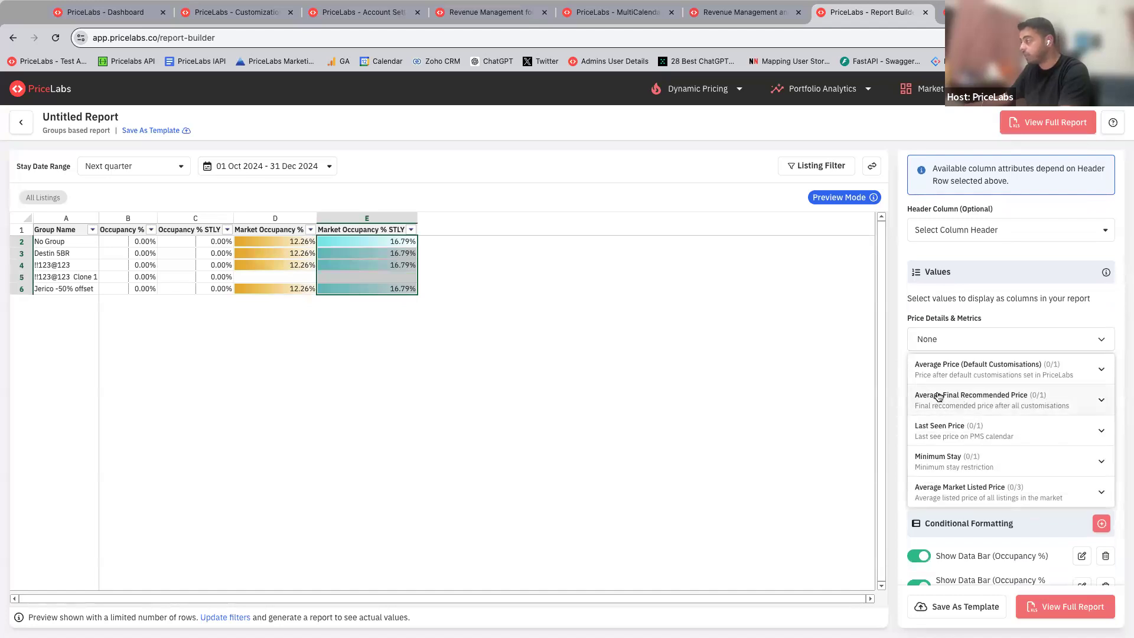
{"action": "left_click", "coordinate": [898, 359]}
{"action": "left_click", "coordinate": [965, 391]}
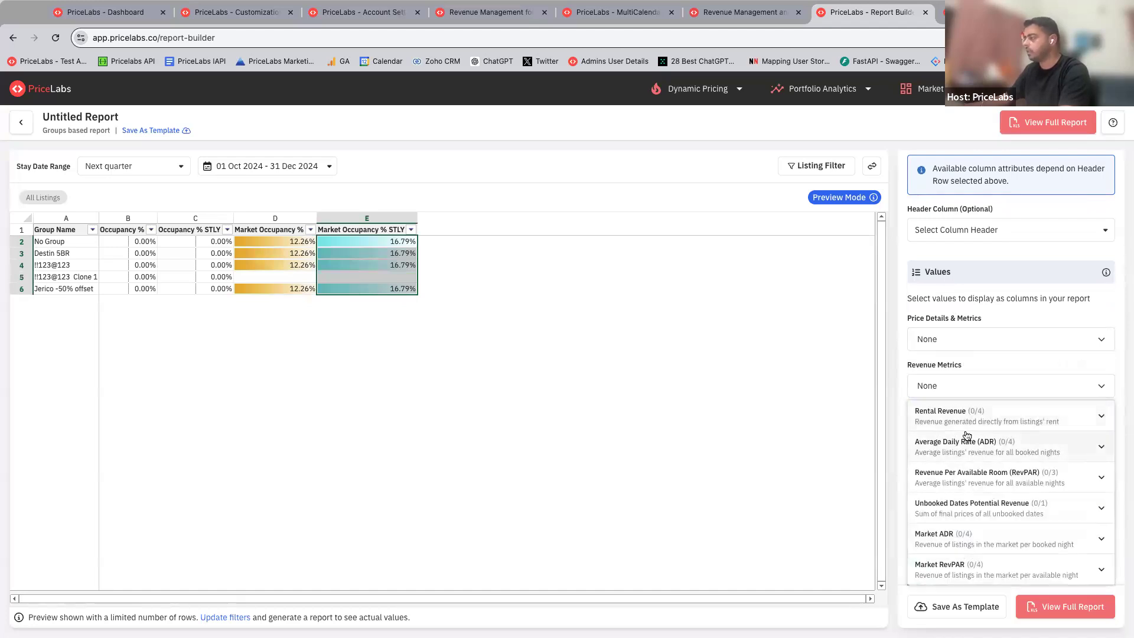
{"action": "left_click", "coordinate": [902, 394]}
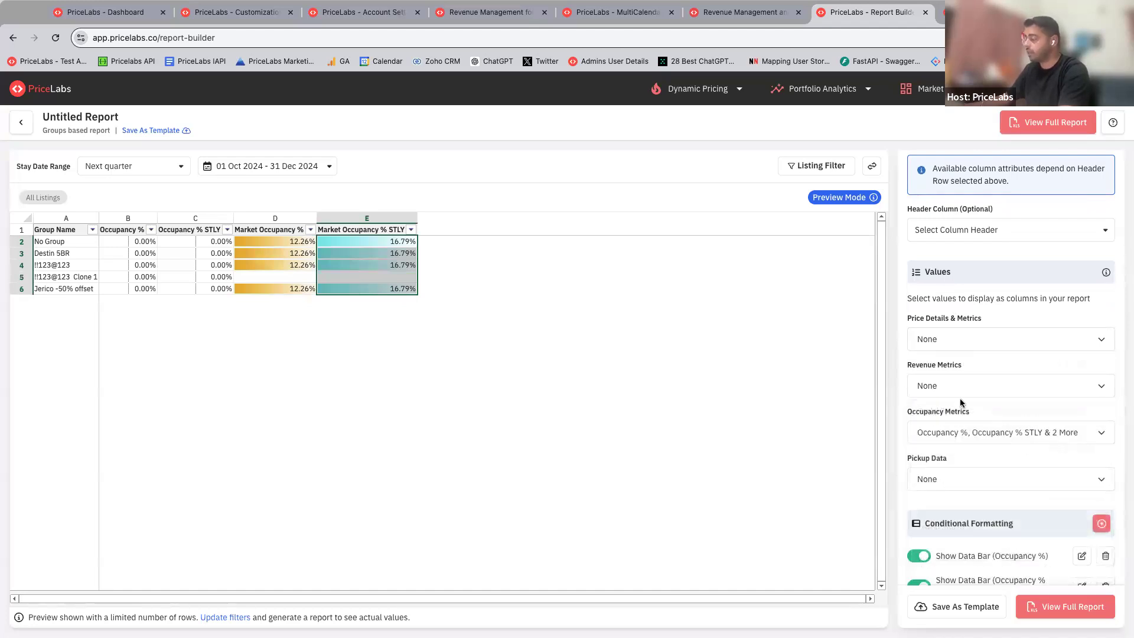
{"action": "scroll", "coordinate": [962, 404], "scroll_direction": "down", "scroll_amount": 2}
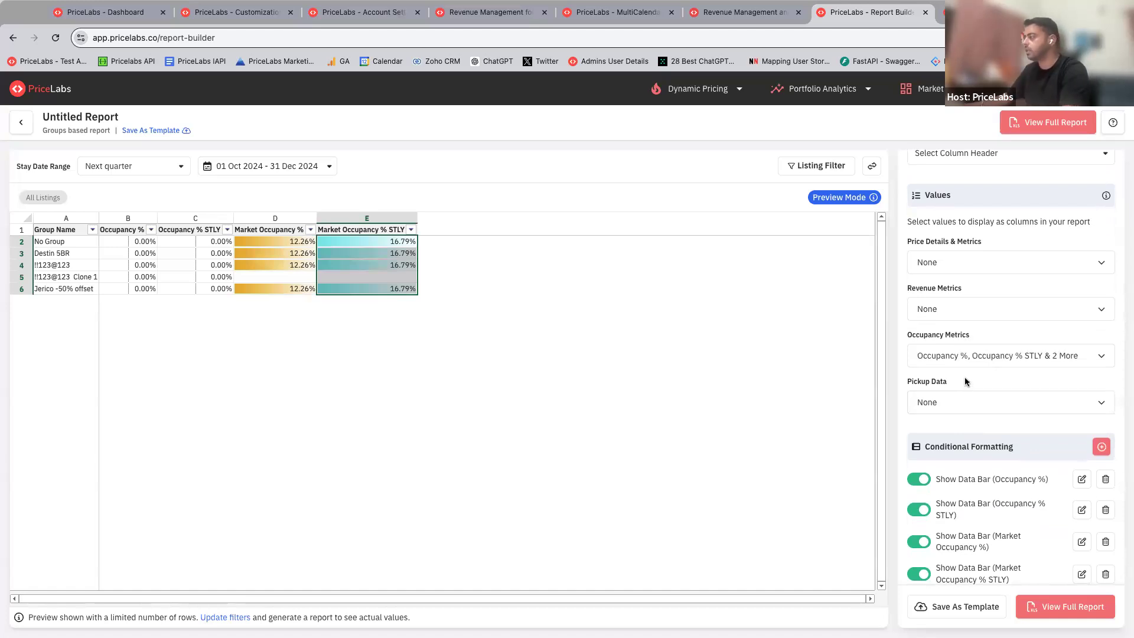
{"action": "scroll", "coordinate": [965, 384], "scroll_direction": "up", "scroll_amount": 1}
{"action": "scroll", "coordinate": [966, 383], "scroll_direction": "up", "scroll_amount": 2}
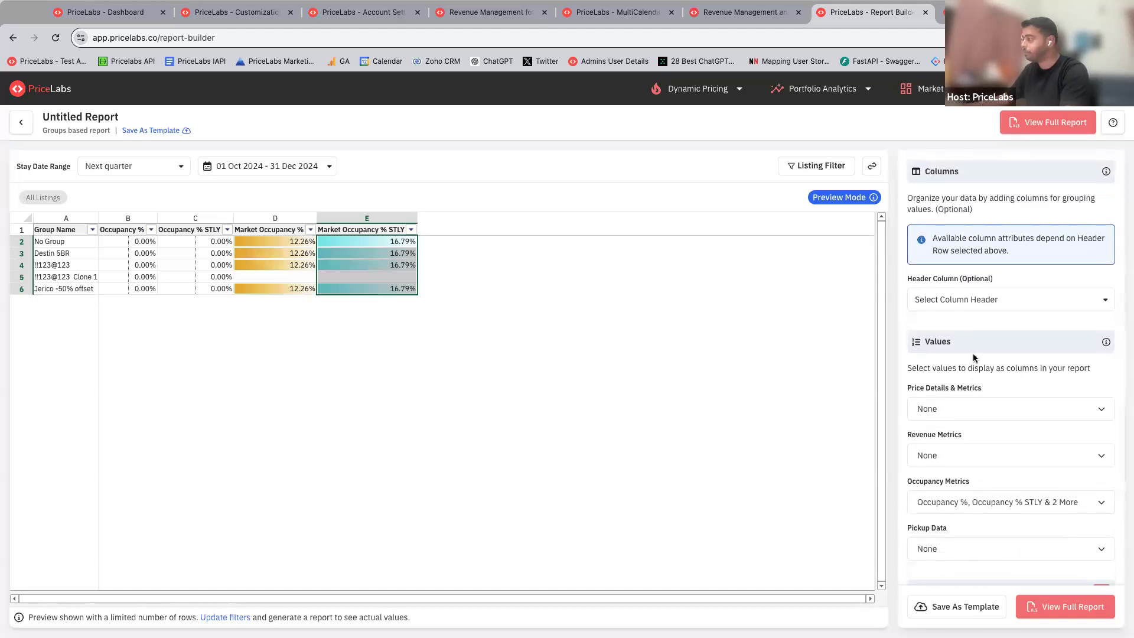
{"action": "scroll", "coordinate": [974, 358], "scroll_direction": "up", "scroll_amount": 3}
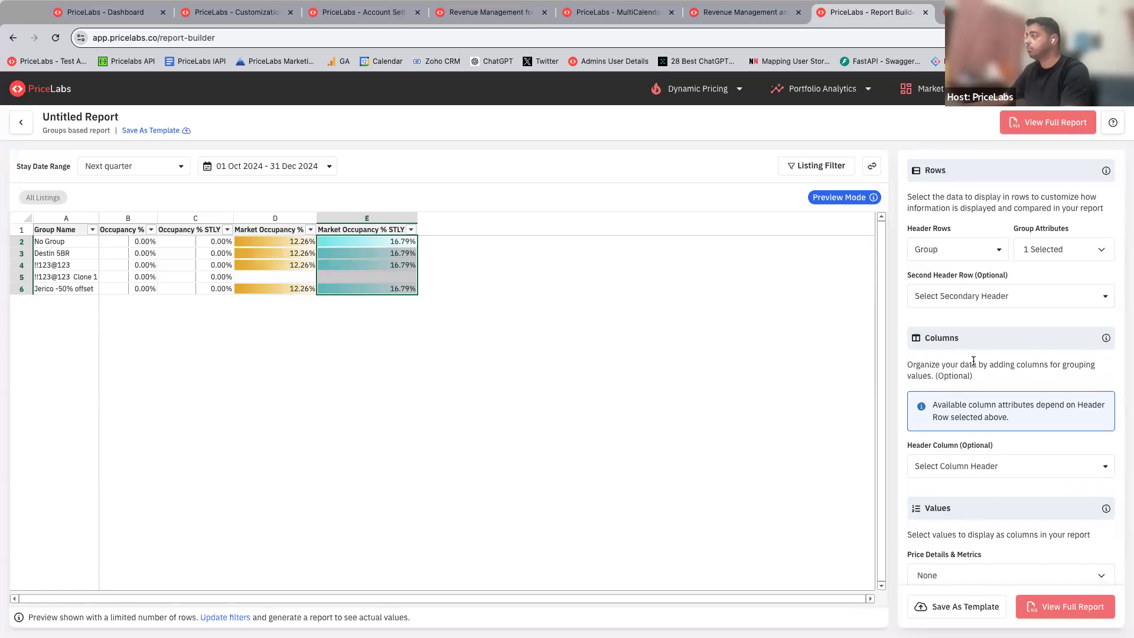
{"action": "scroll", "coordinate": [973, 360], "scroll_direction": "down", "scroll_amount": 5}
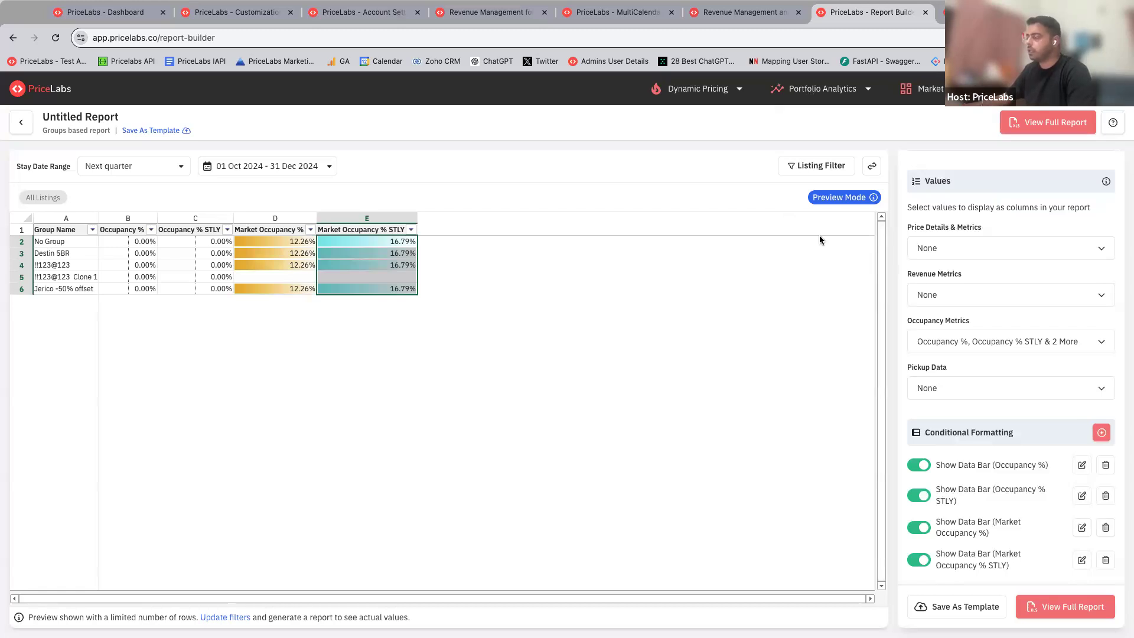
Step: Save the report as a template named "test template", keeping the short description "Groups based report"
{"action": "left_click", "coordinate": [965, 607]}
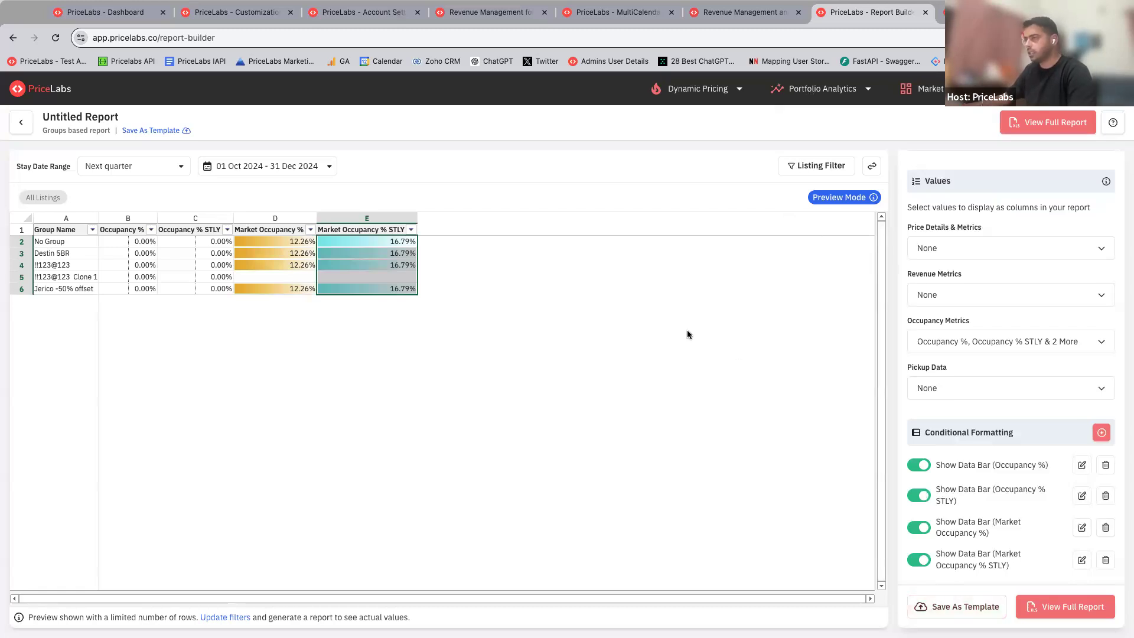
{"action": "left_click_drag", "start_coordinate": [61, 243], "coordinate": [388, 313]}
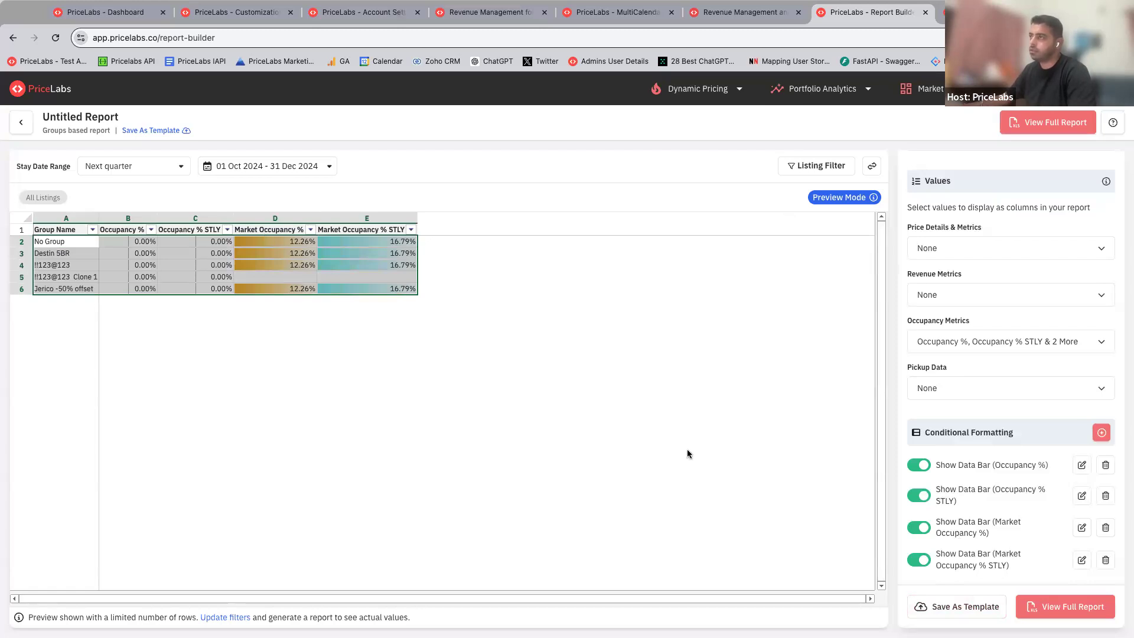
{"action": "left_click", "coordinate": [957, 608]}
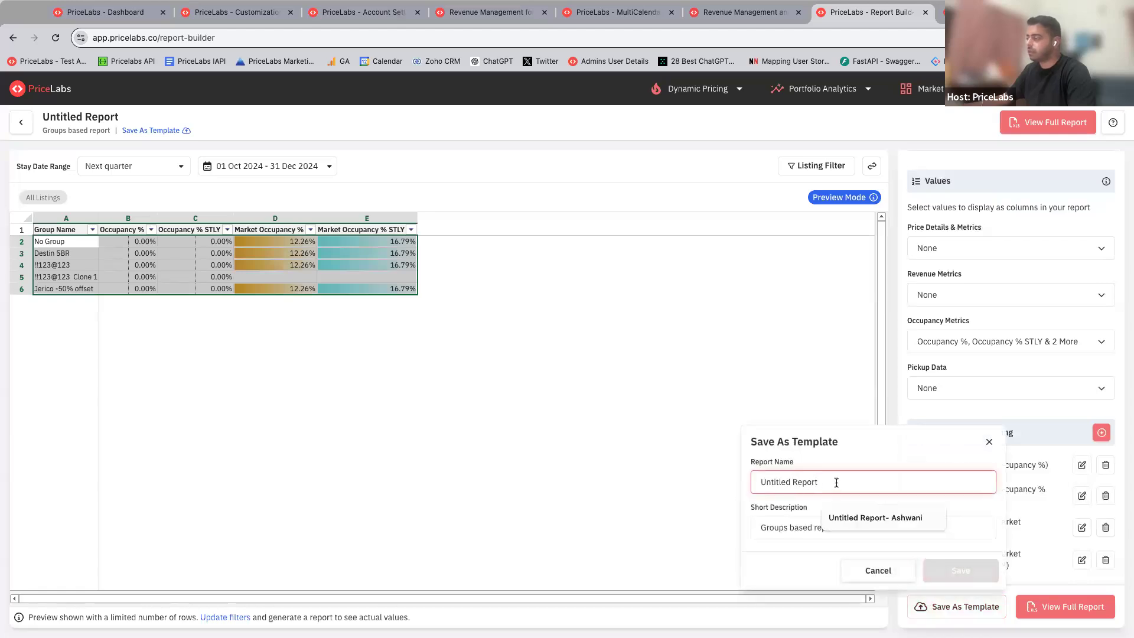
{"action": "left_click_drag", "start_coordinate": [836, 483], "coordinate": [716, 480]}
{"action": "type", "text": "test t"}
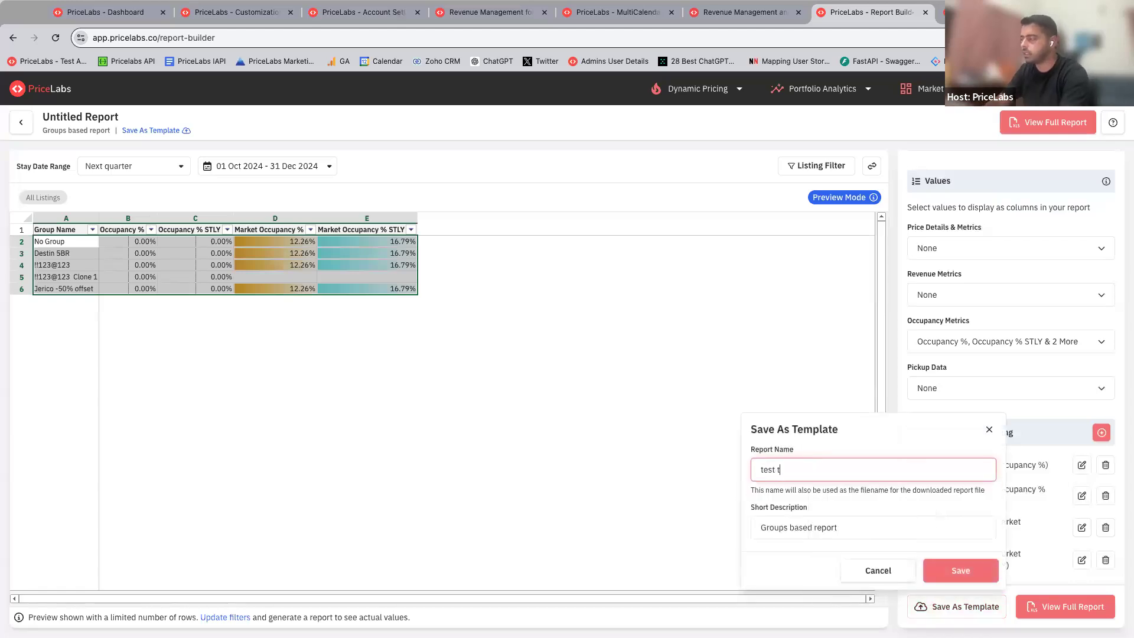
{"action": "type", "text": "emplate"}
{"action": "left_click", "coordinate": [942, 569]}
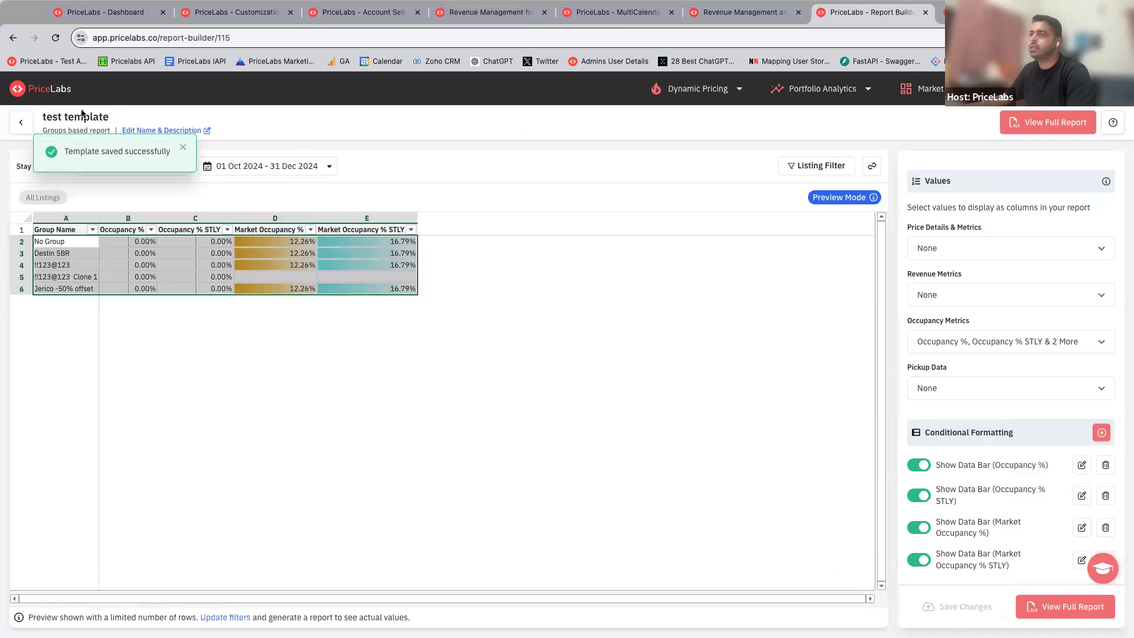
Step: Return to the report library and look through all reports for the saved template
{"action": "left_click", "coordinate": [24, 122]}
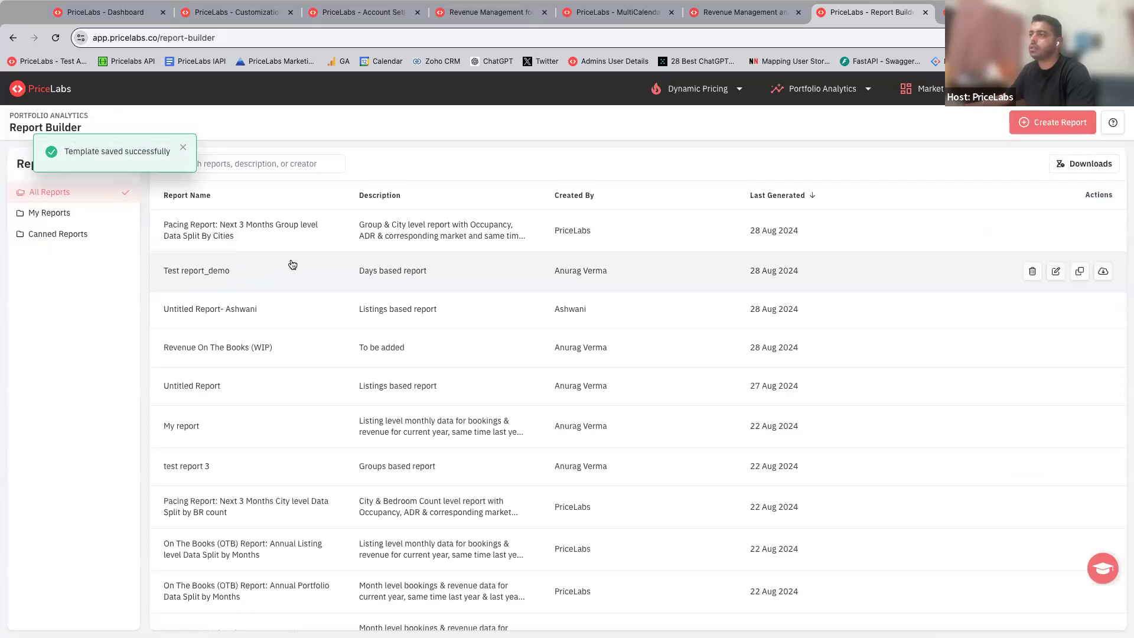
{"action": "scroll", "coordinate": [307, 291], "scroll_direction": "down", "scroll_amount": 3}
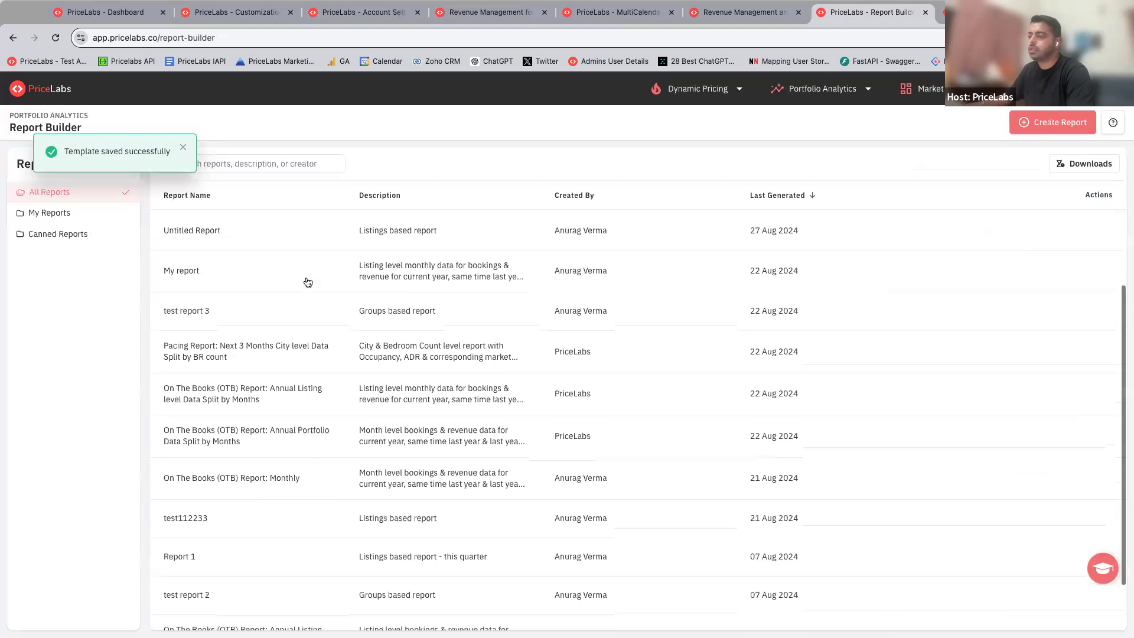
{"action": "scroll", "coordinate": [308, 282], "scroll_direction": "down", "scroll_amount": 1}
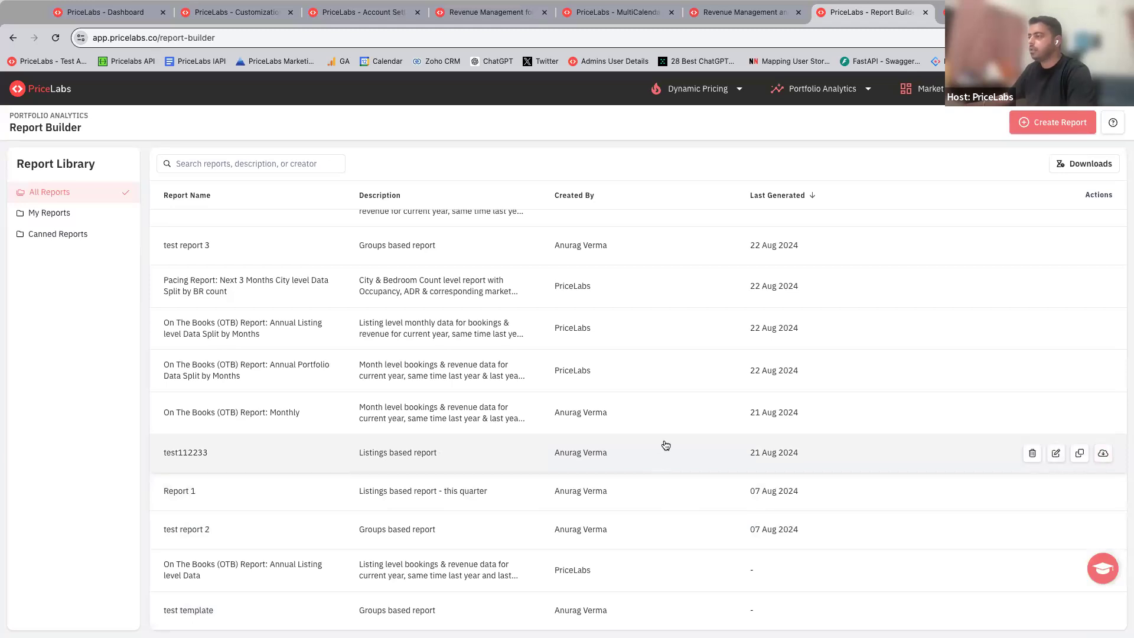
{"action": "scroll", "coordinate": [669, 444], "scroll_direction": "up", "scroll_amount": 5}
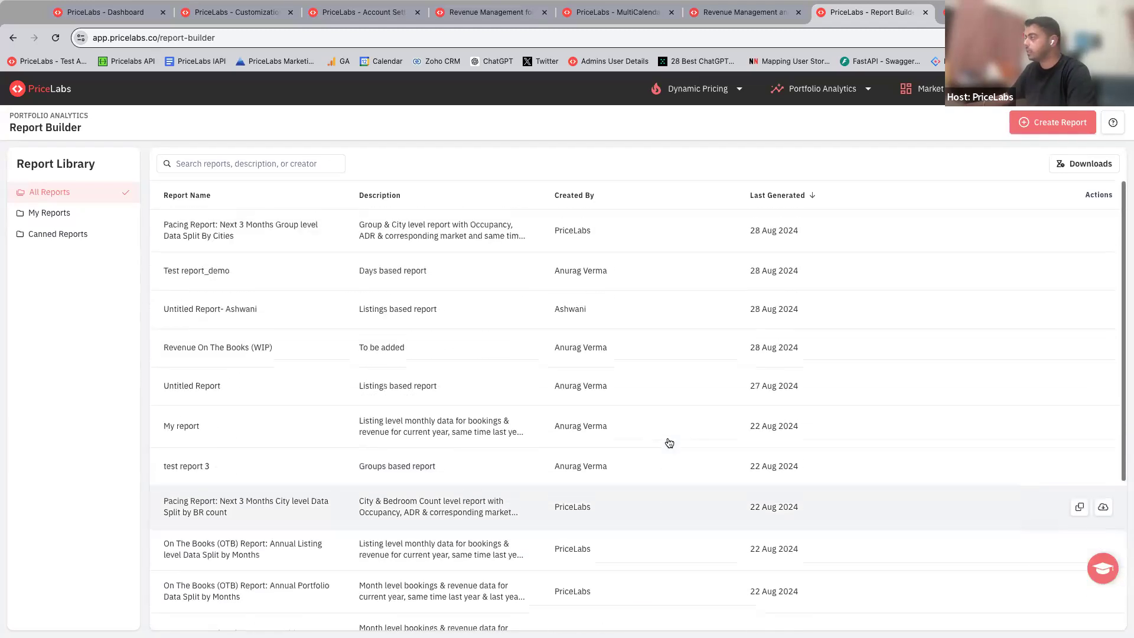